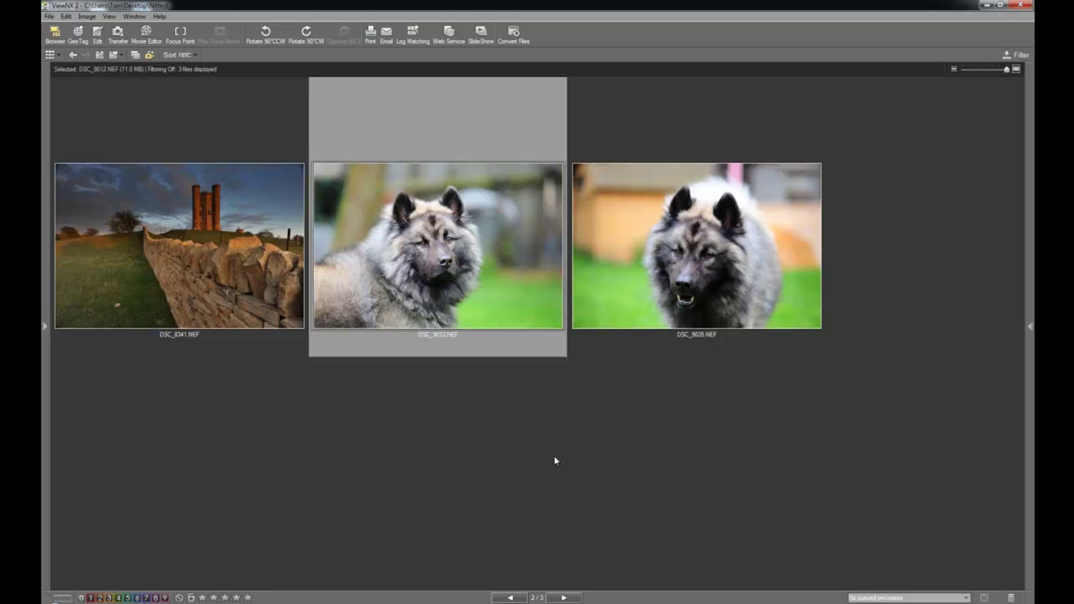
- Toggle the folder panel and select the NXtest folder, leaving its name unchanged
click(45, 327)
click(46, 329)
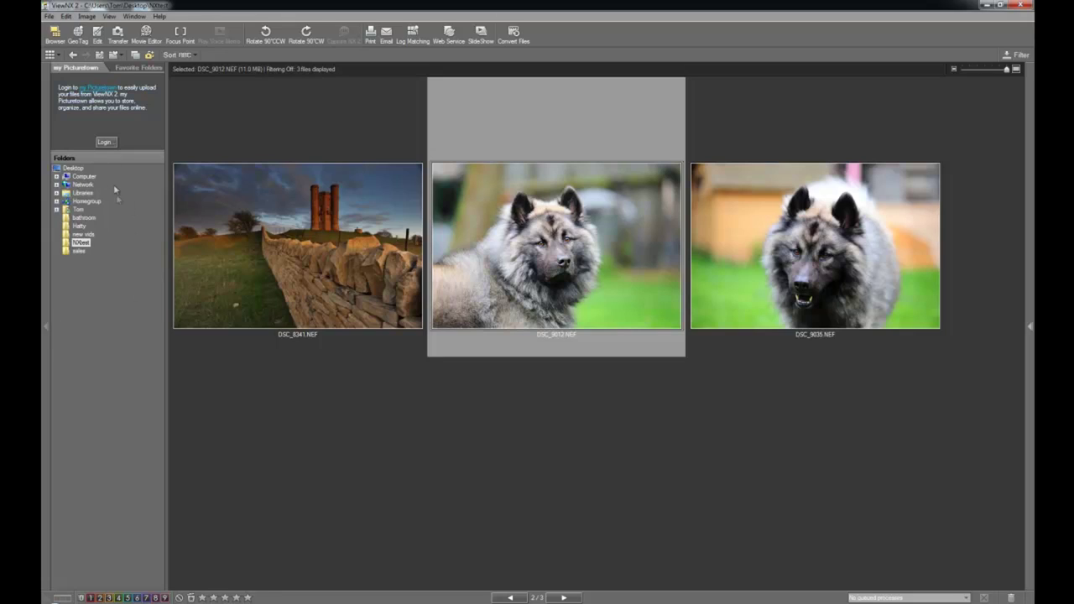
click(86, 243)
click(86, 245)
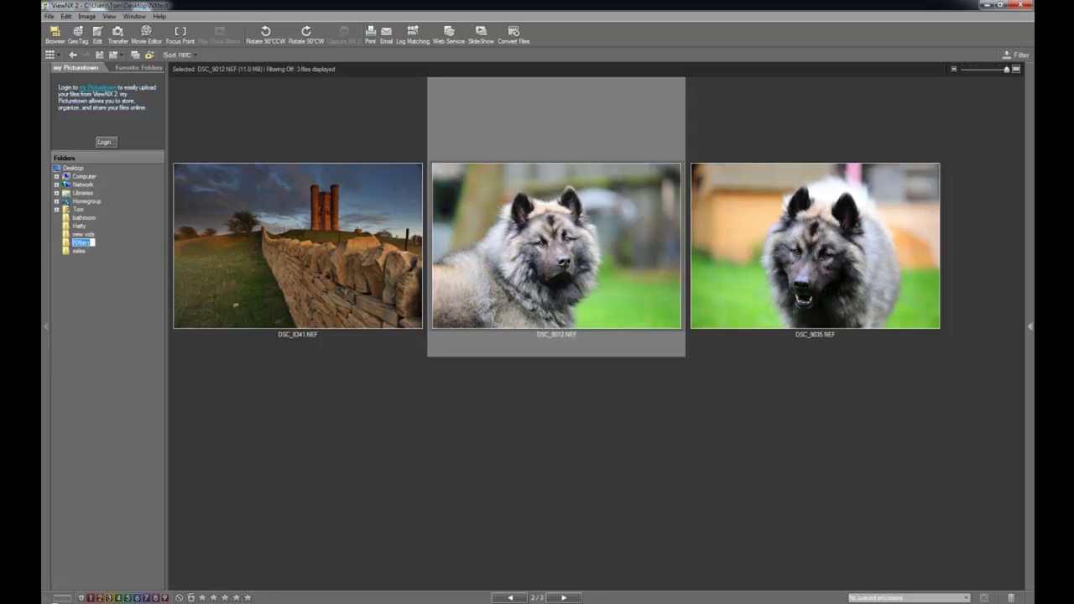
click(98, 288)
click(46, 327)
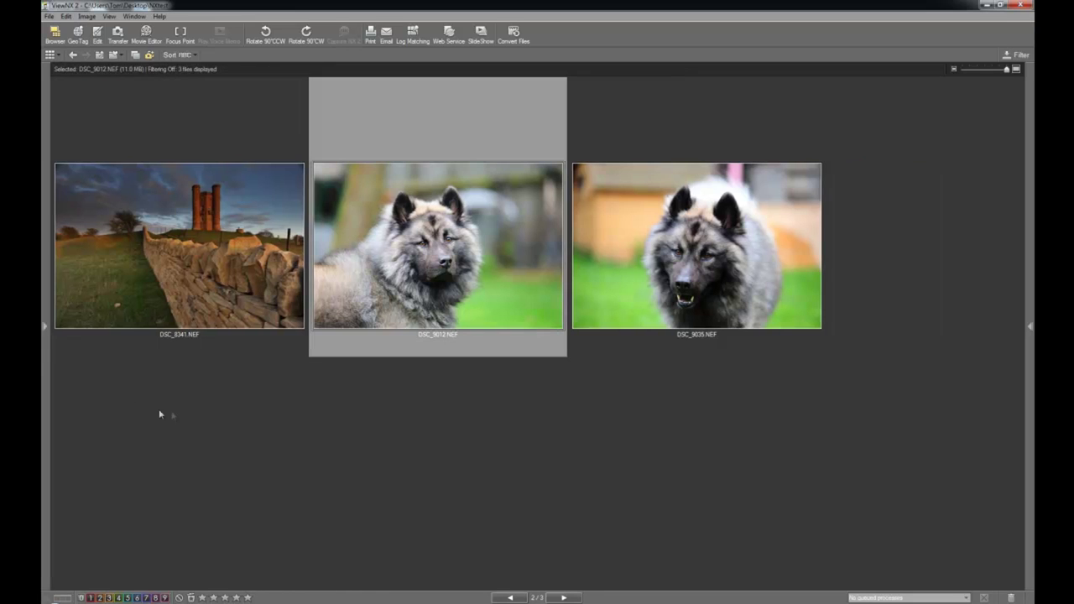
click(46, 327)
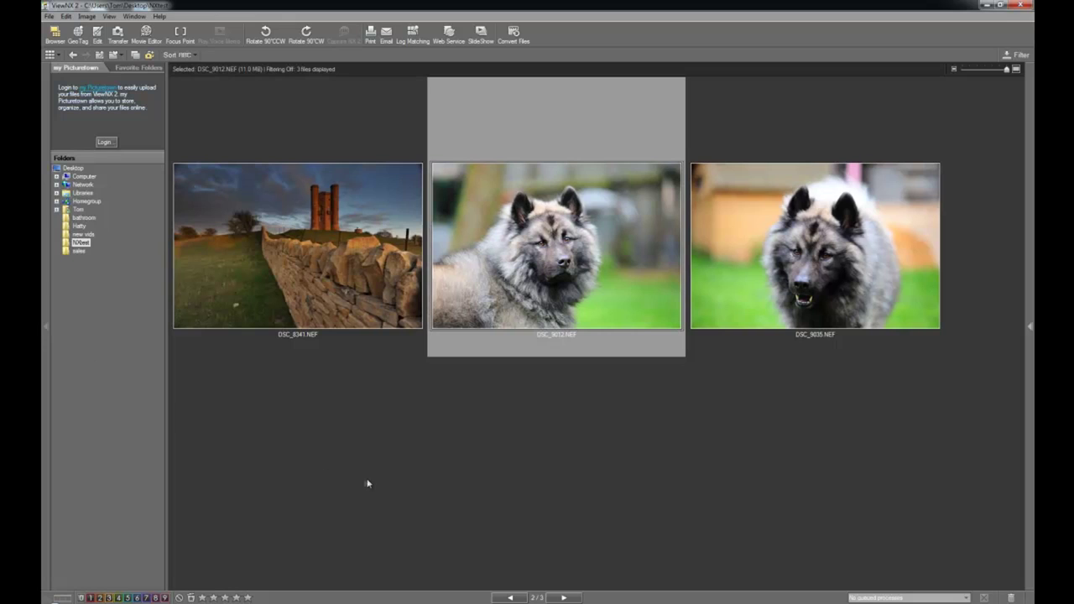
click(46, 327)
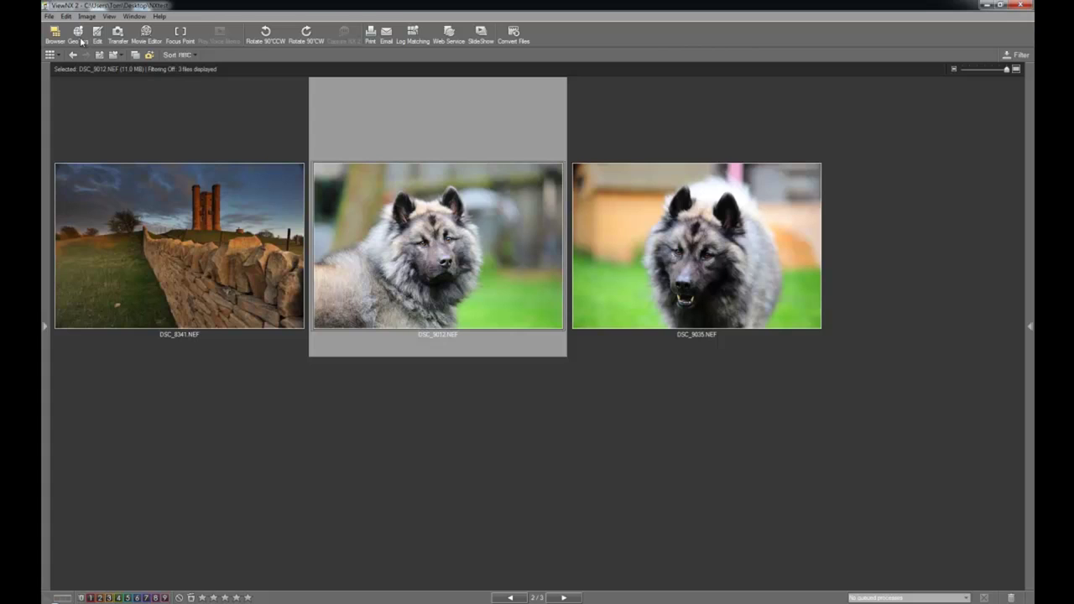
- Check the photos on the map, toggle autofocus points on thumbnails, and shrink thumbnails
click(82, 39)
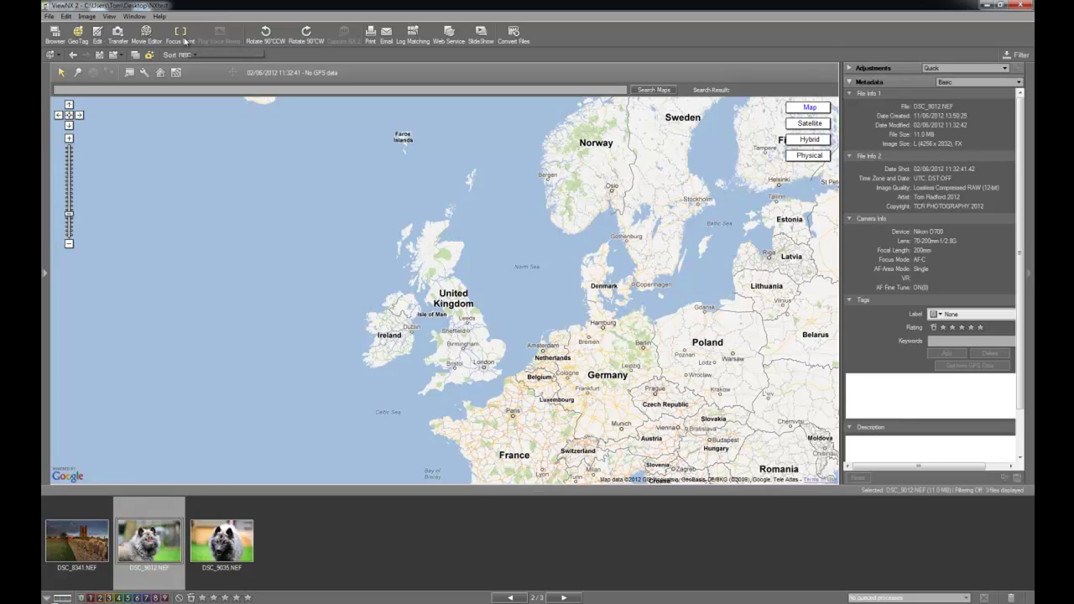
click(55, 35)
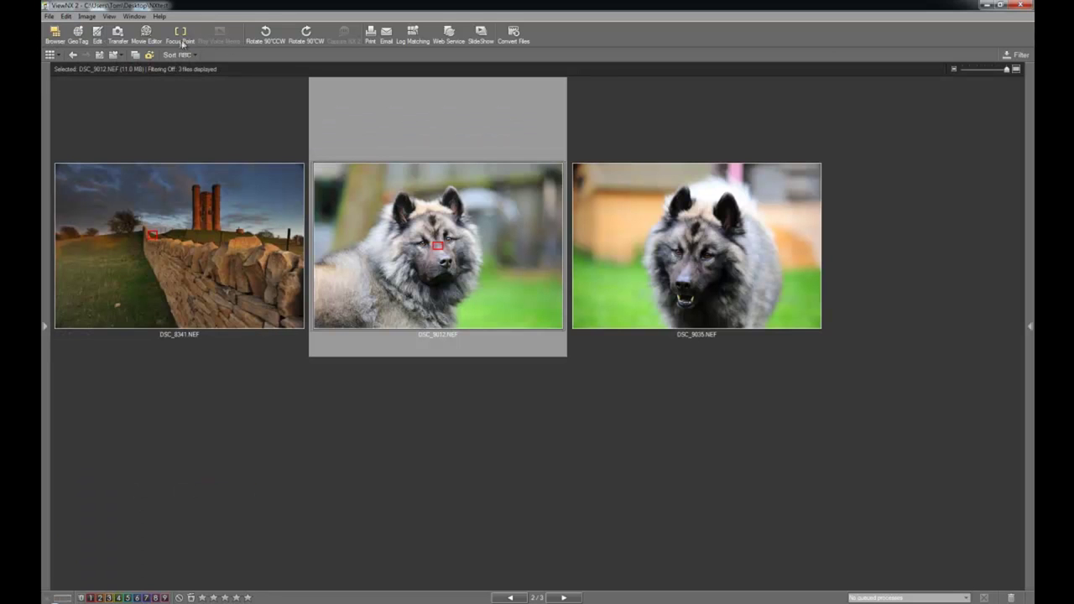
click(186, 44)
click(183, 35)
mouse_move(1007, 70)
mouse_down()
mouse_move(961, 70)
mouse_move(1018, 73)
mouse_move(951, 76)
mouse_move(1008, 77)
mouse_up()
- Try Thumbnail List and Image Viewer, return to Thumbnail Grid, then open DSC_9012.NEF for editing
click(52, 55)
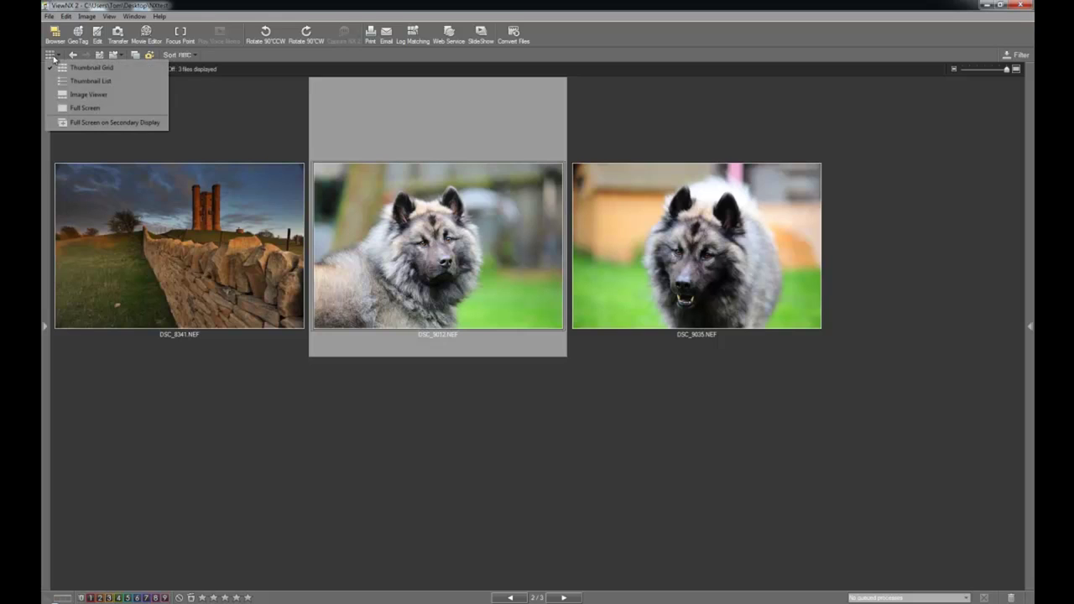
click(92, 81)
click(55, 60)
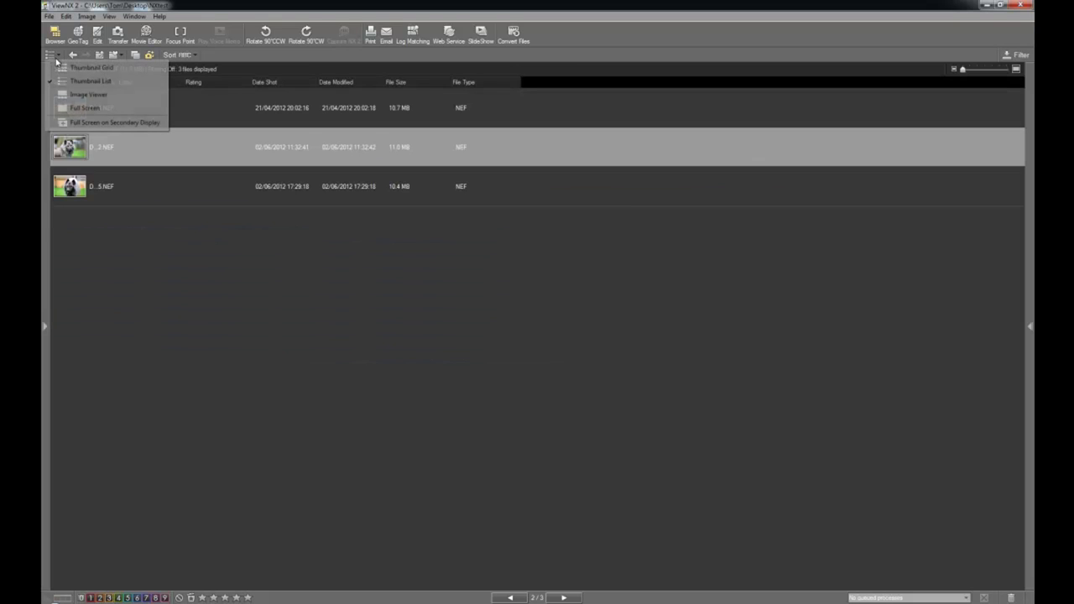
click(73, 93)
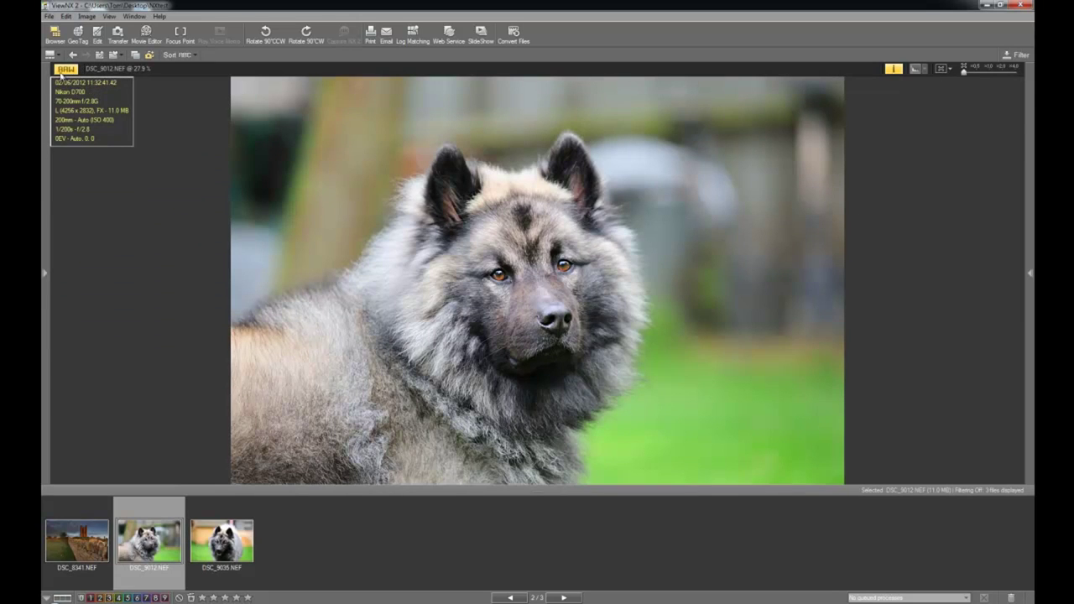
click(52, 56)
click(84, 70)
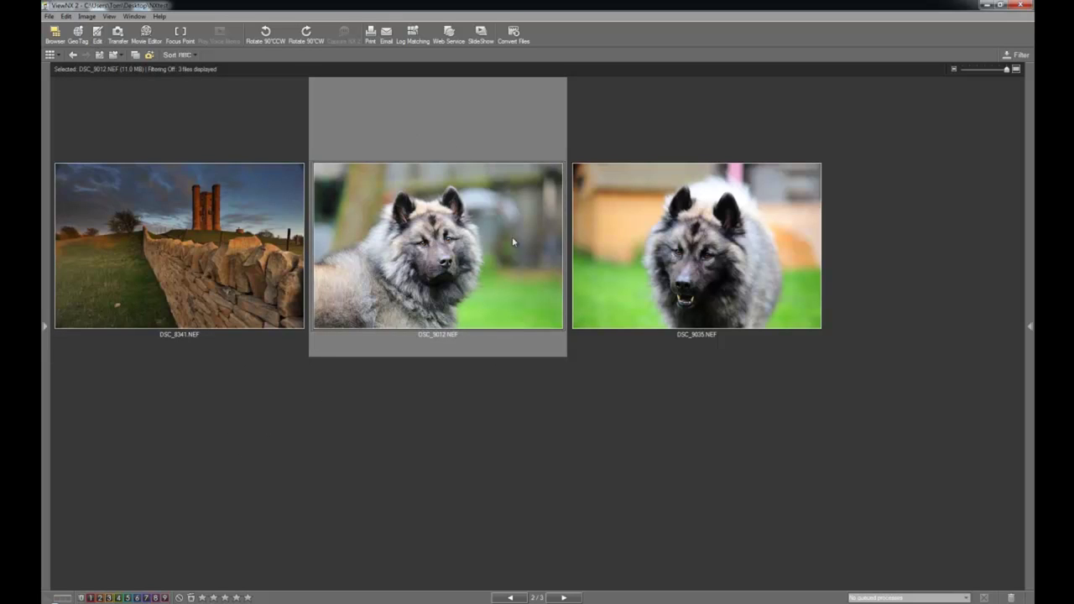
click(97, 35)
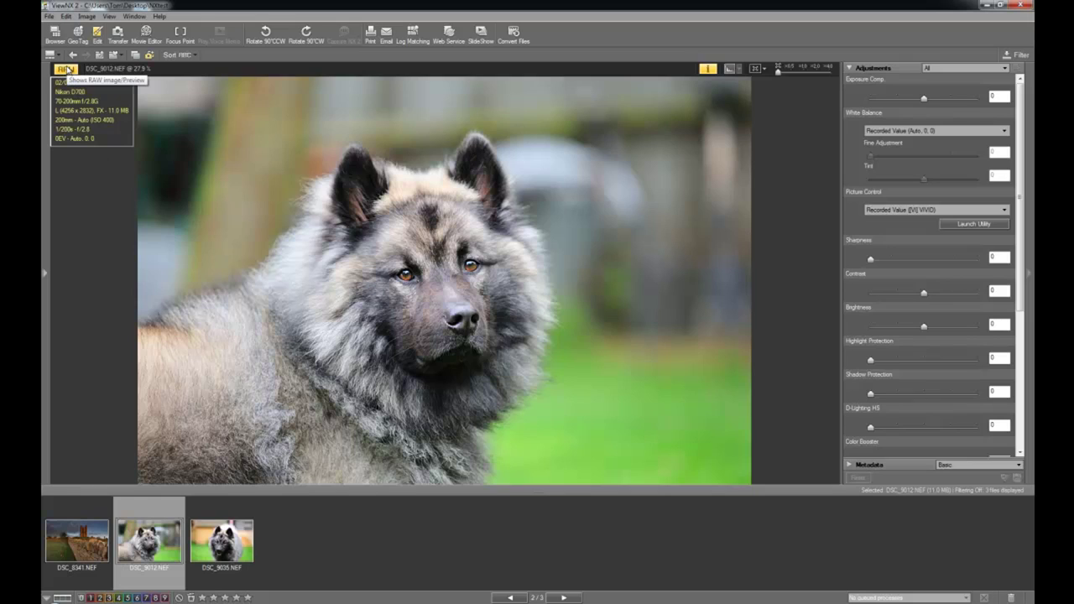
- Hide the shooting-information overlay and display the photo's histogram
click(71, 72)
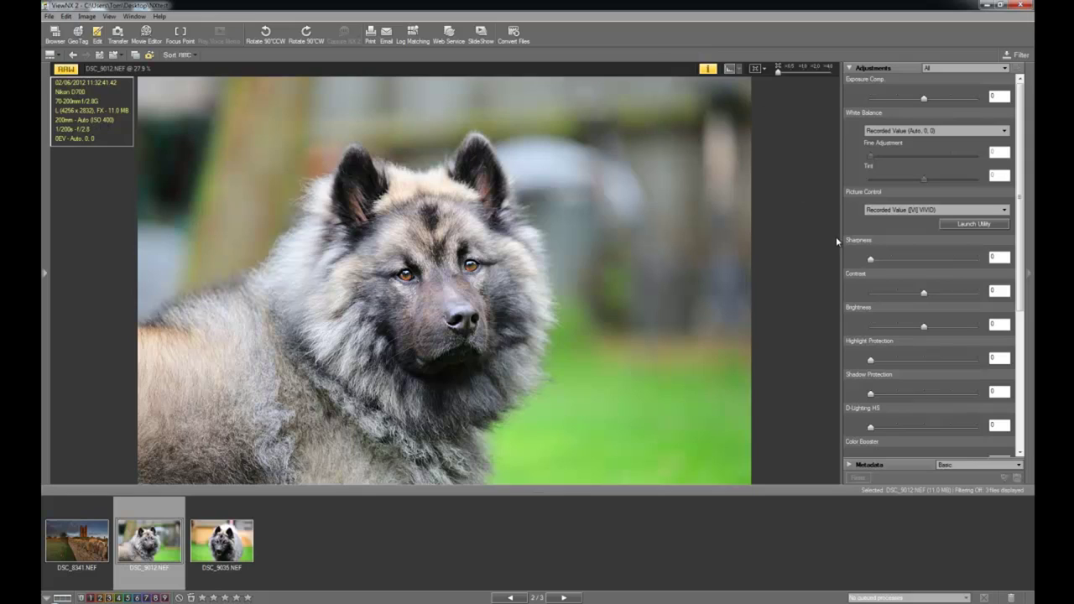
click(708, 69)
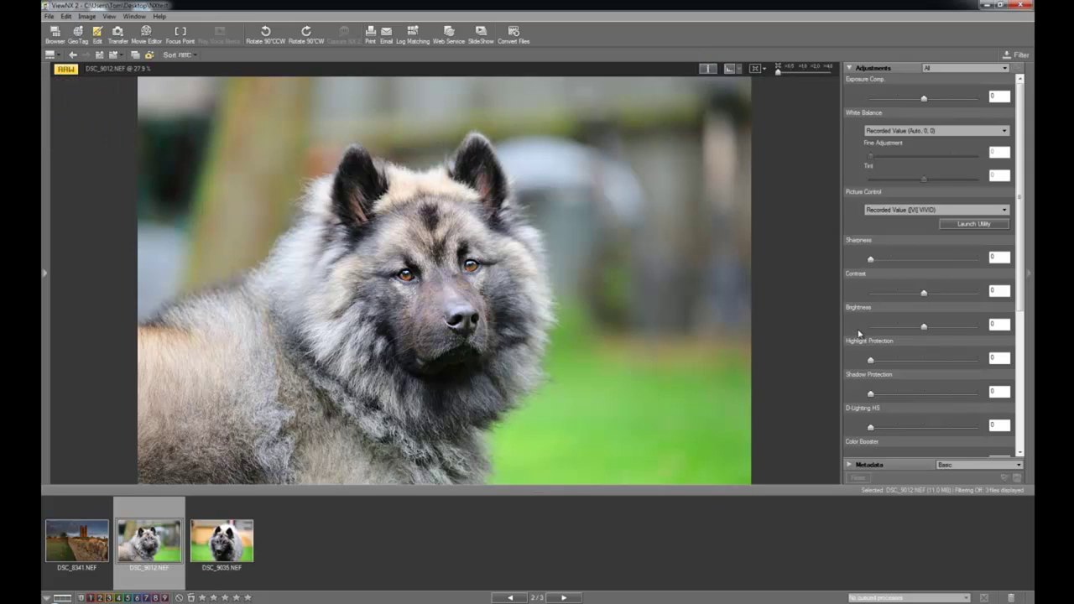
click(731, 69)
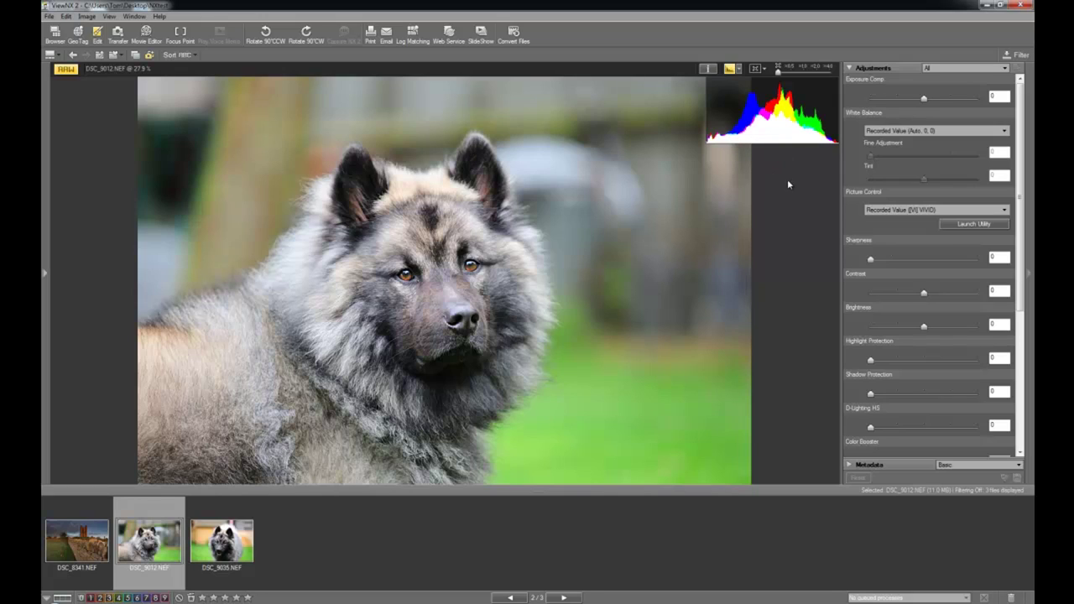
- Compare the RGB, Brightness and R/G/B histogram styles, then hide the histogram
click(740, 69)
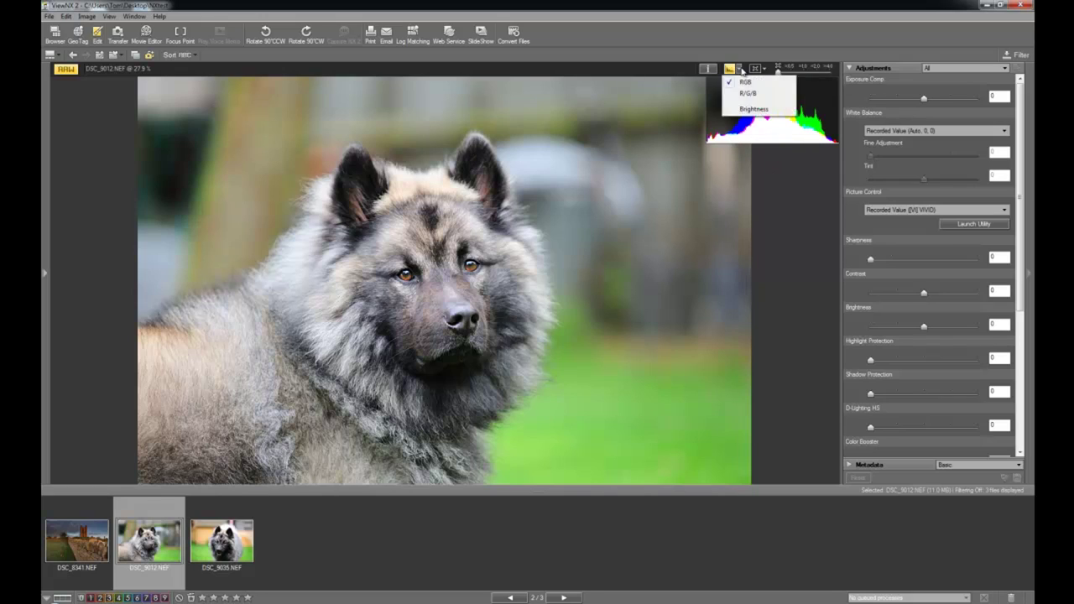
click(771, 114)
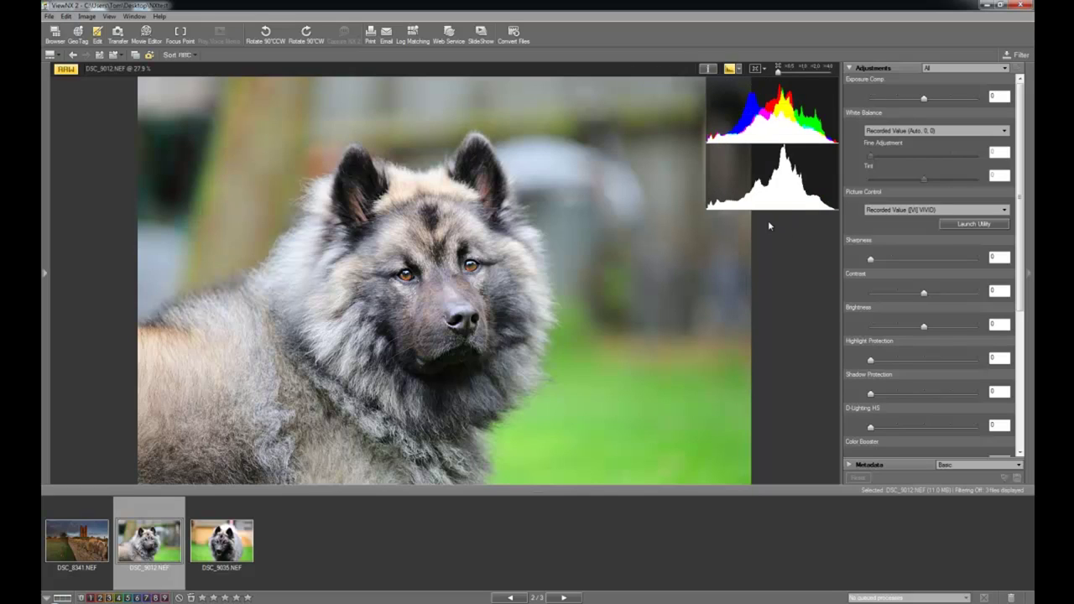
click(759, 84)
click(749, 94)
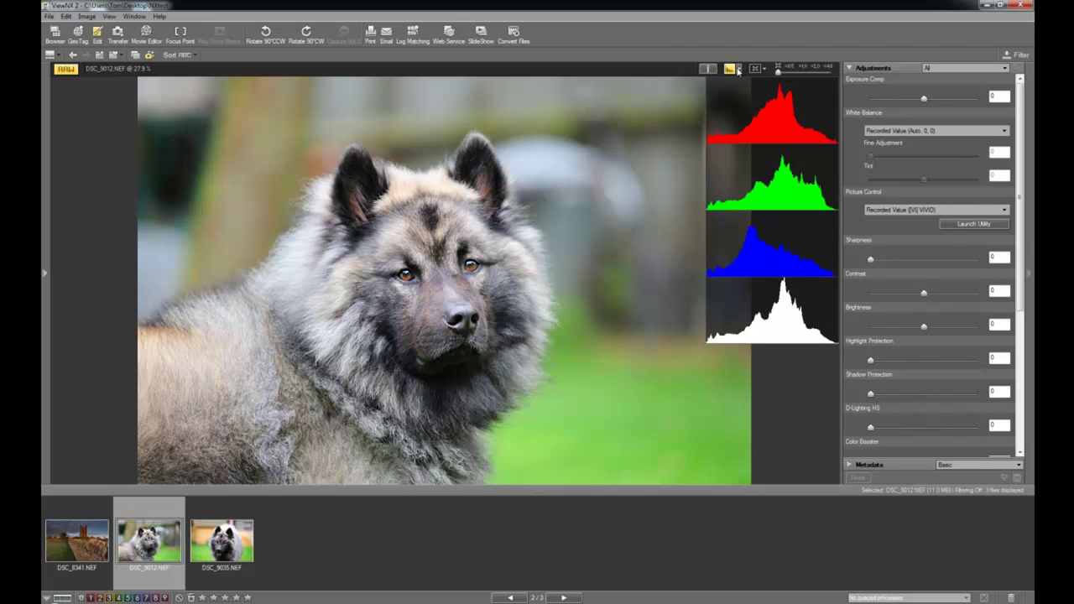
click(738, 69)
click(757, 109)
click(739, 69)
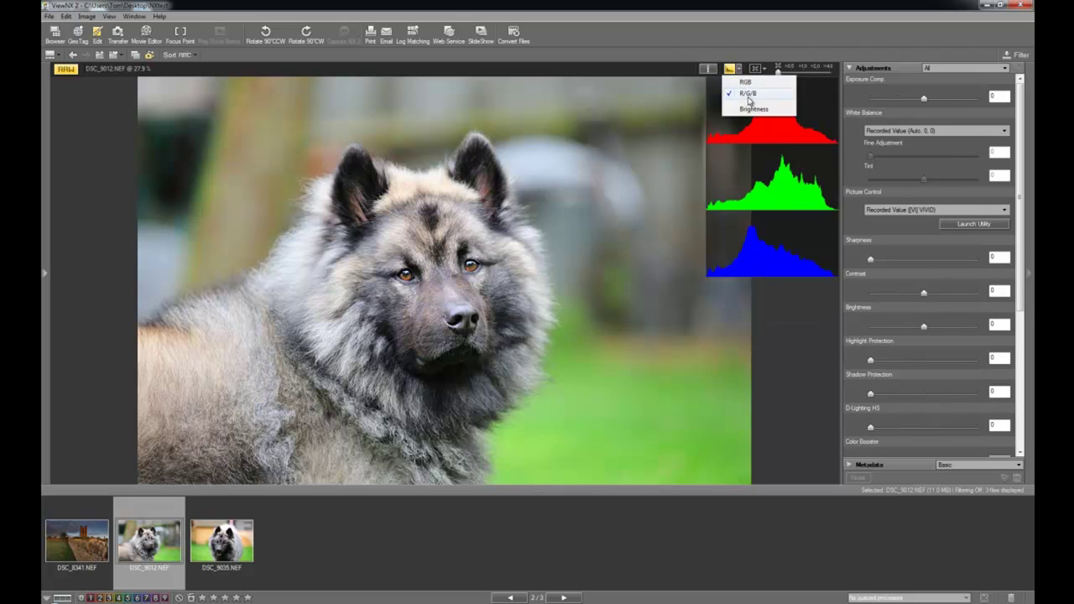
click(749, 94)
click(730, 69)
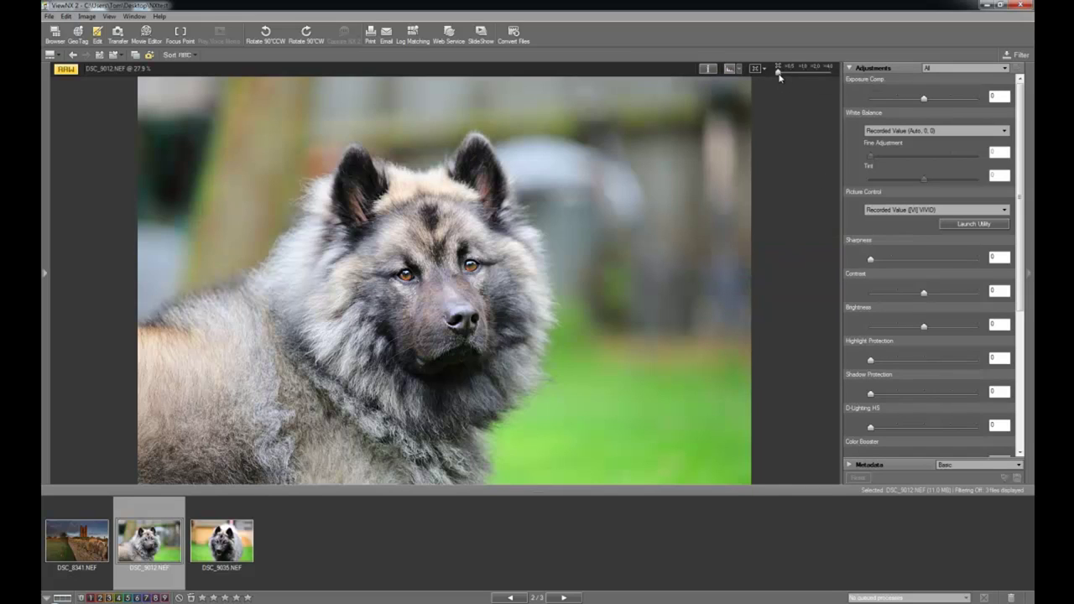
drag(778, 74, 789, 74)
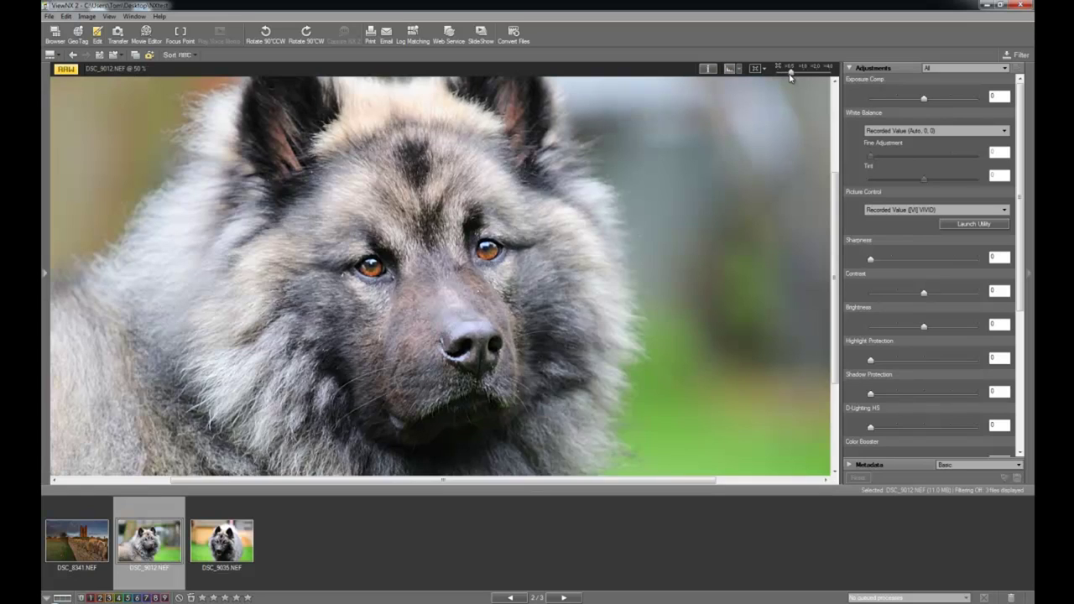
drag(789, 74, 829, 72)
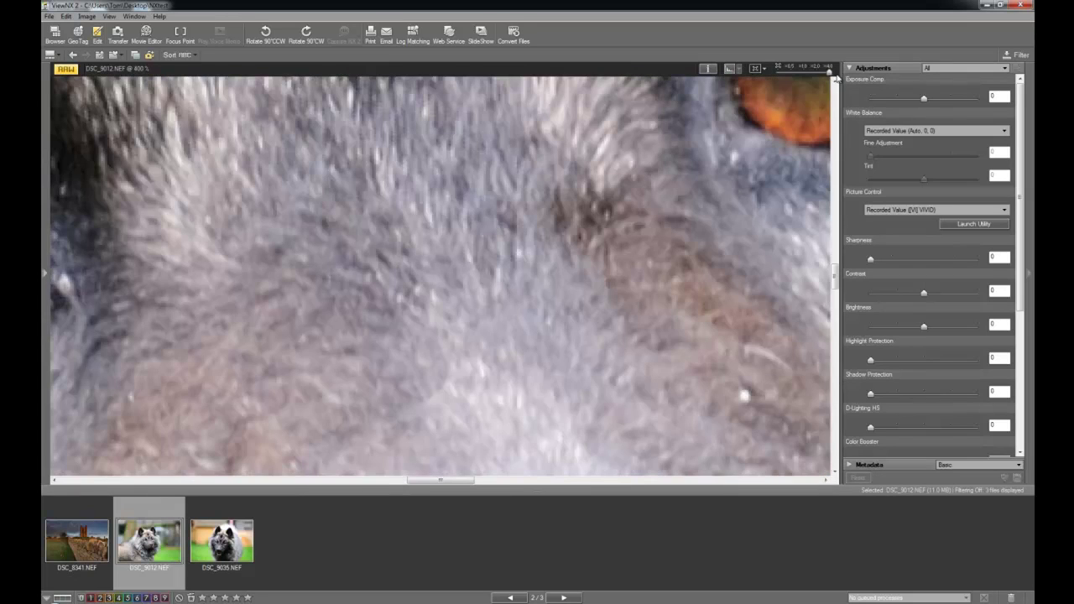
drag(829, 74, 767, 81)
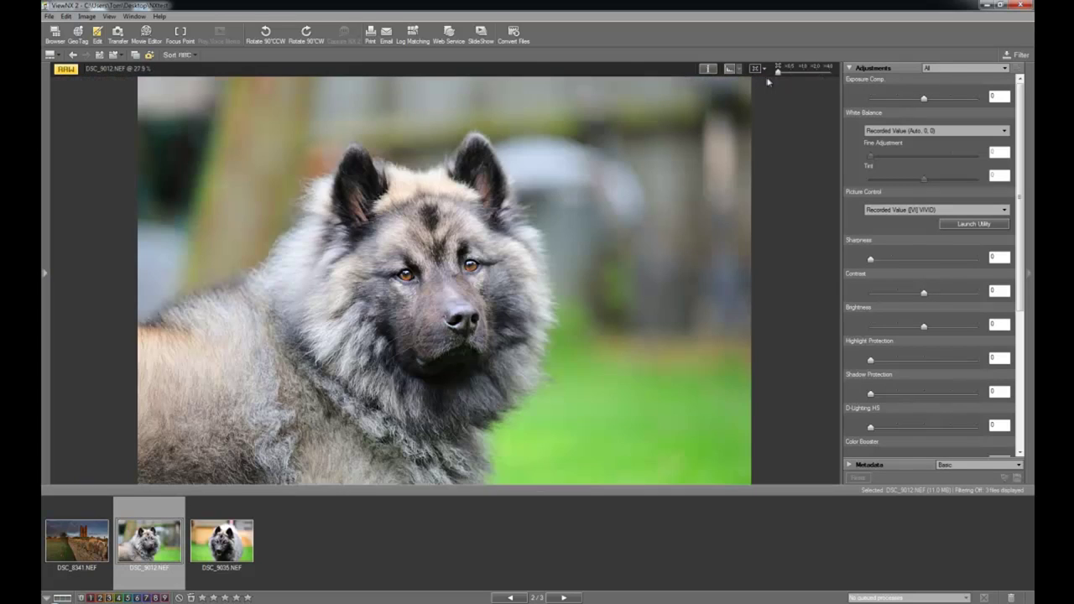
click(1004, 71)
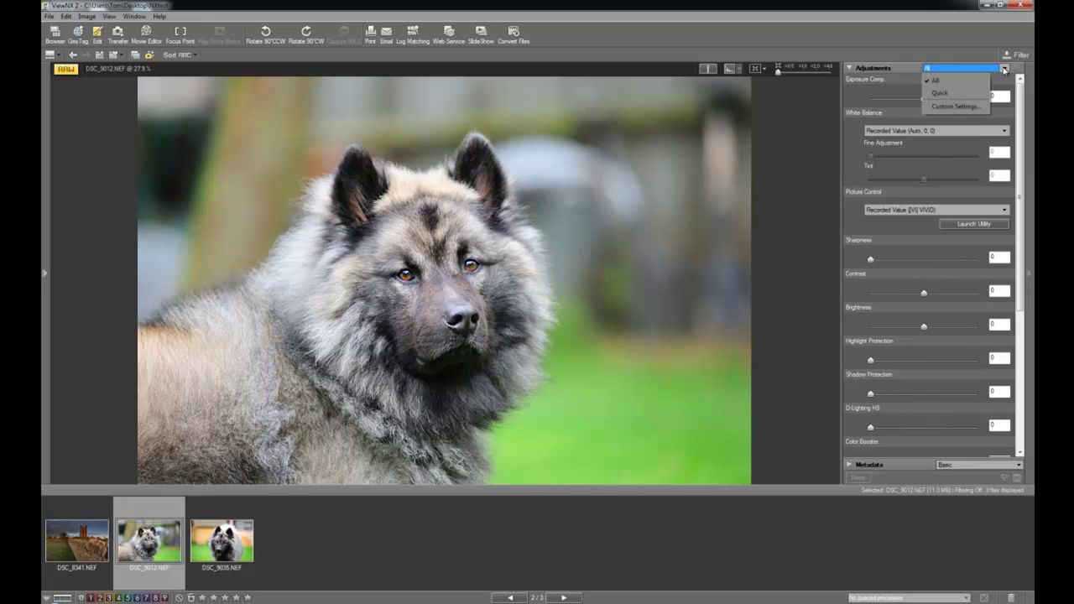
click(952, 94)
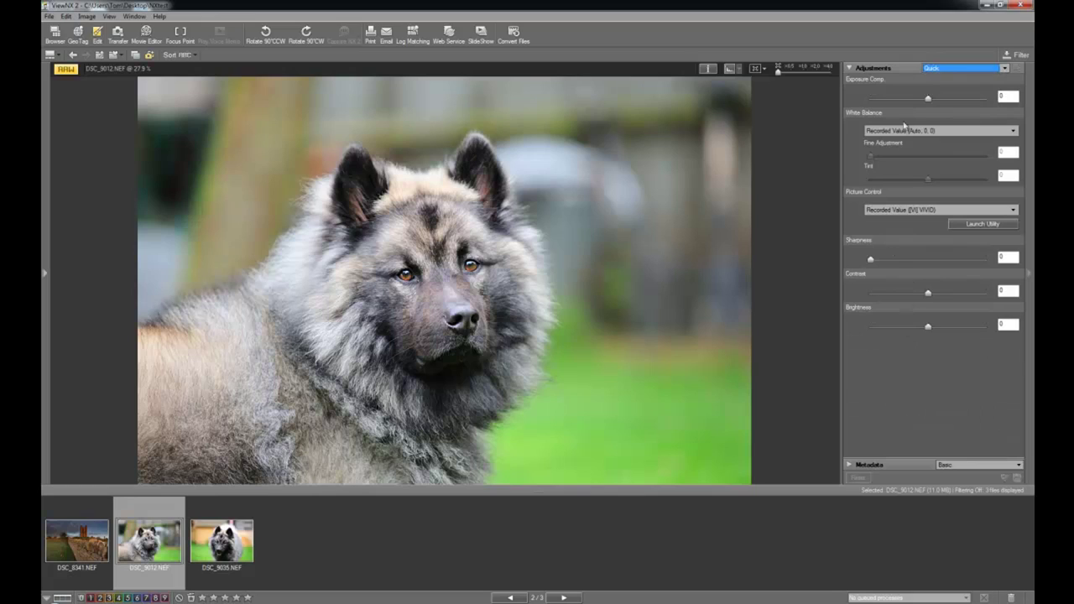
click(982, 71)
click(952, 81)
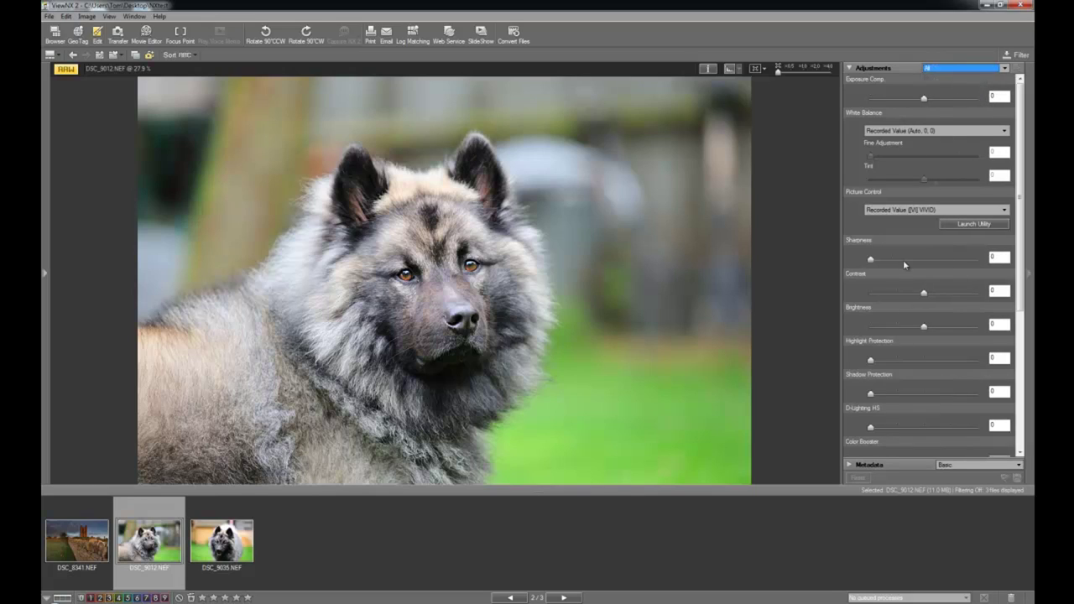
drag(1019, 251, 1001, 108)
key(alt+Tab)
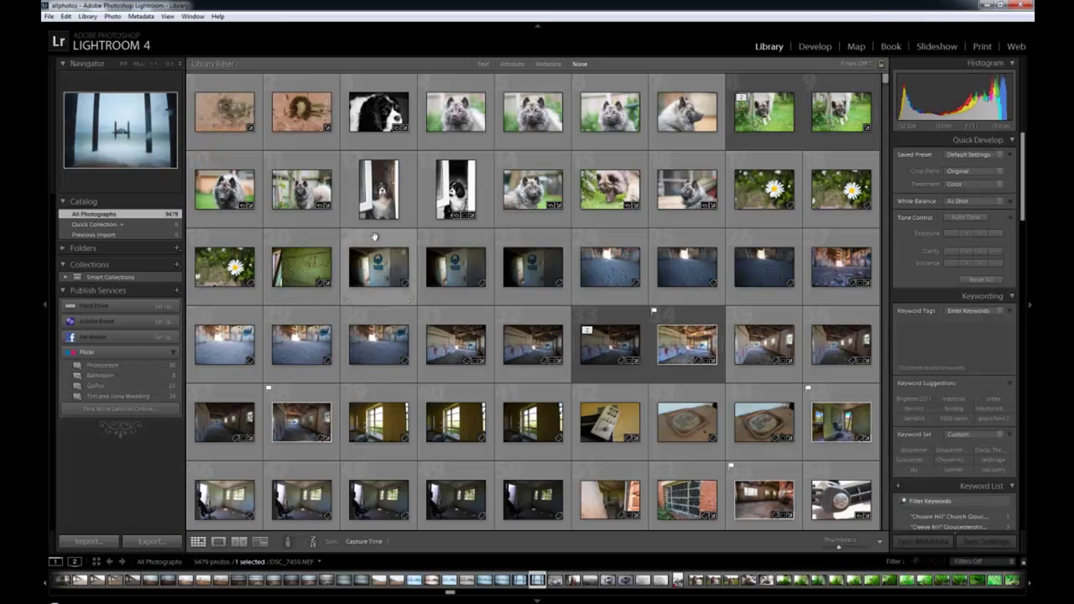
- Reset DSC_9012.NEF's adjustments in Lightroom 4's Develop module, then minimize Lightroom
click(536, 189)
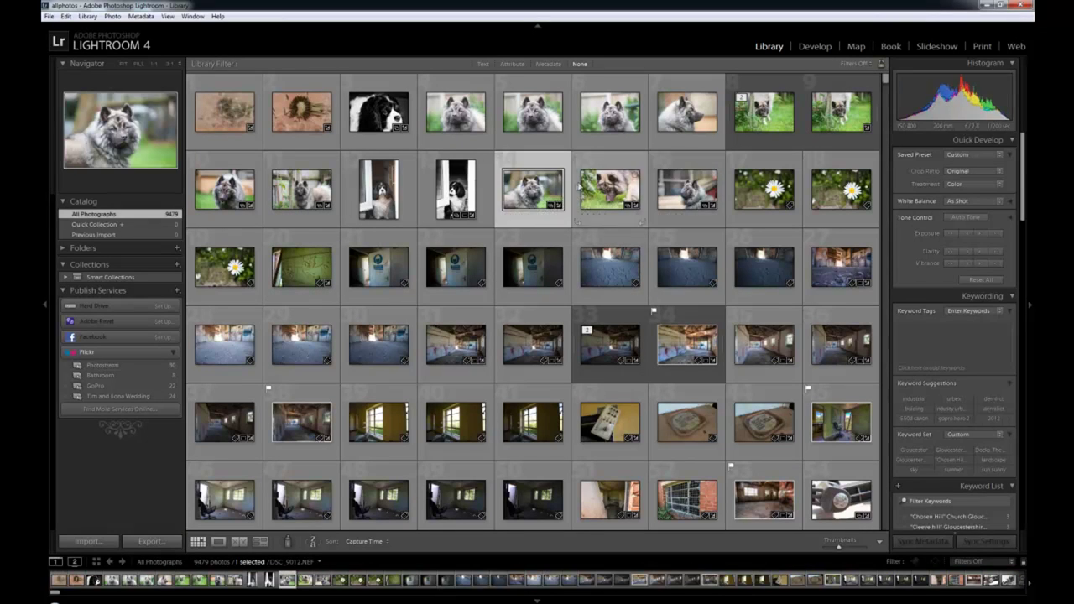
click(815, 47)
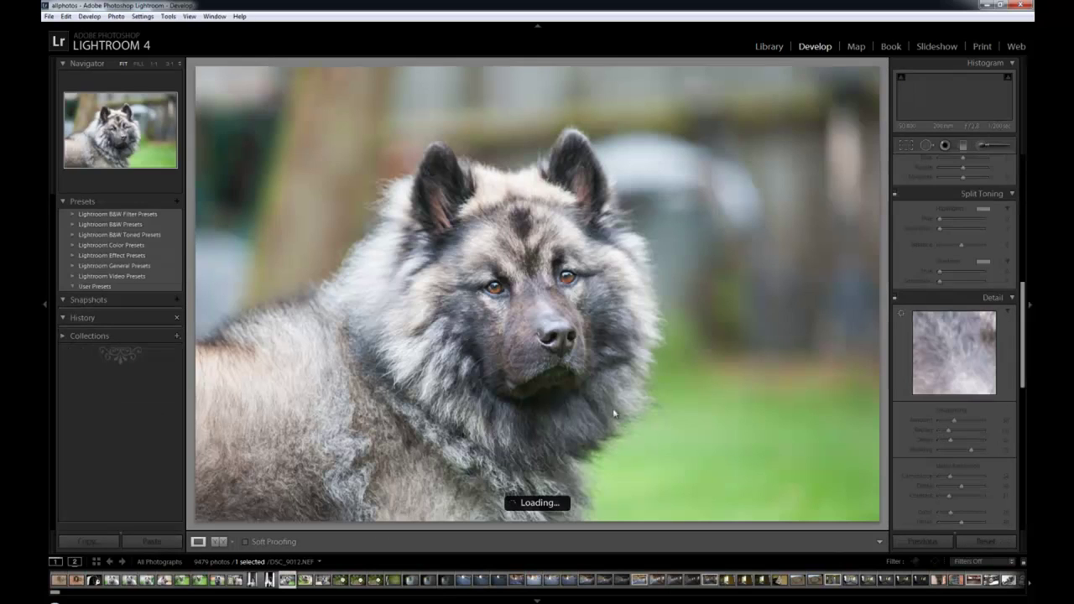
click(986, 542)
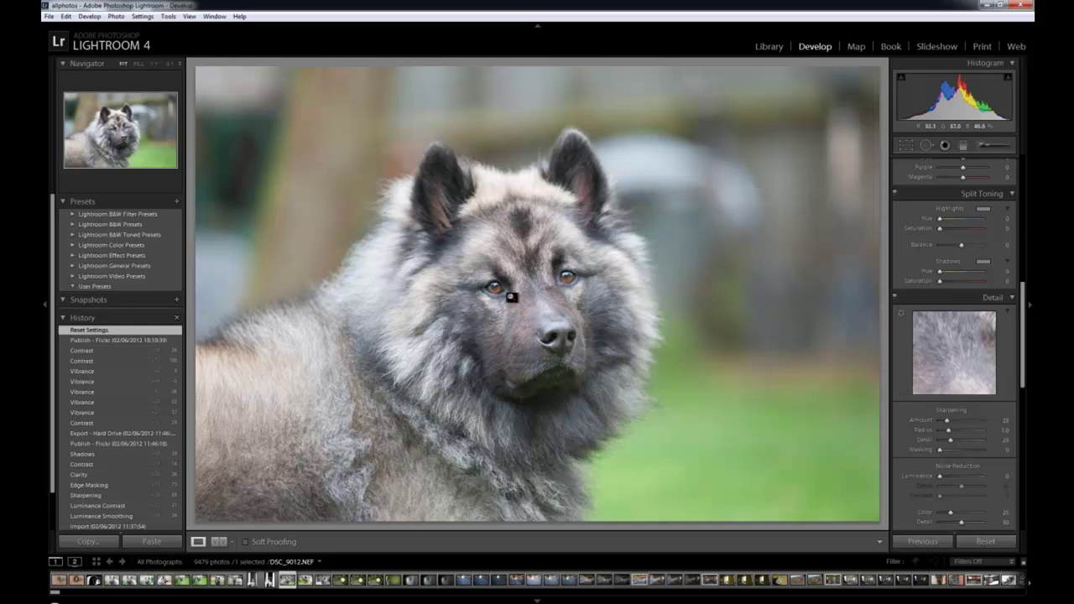
click(986, 6)
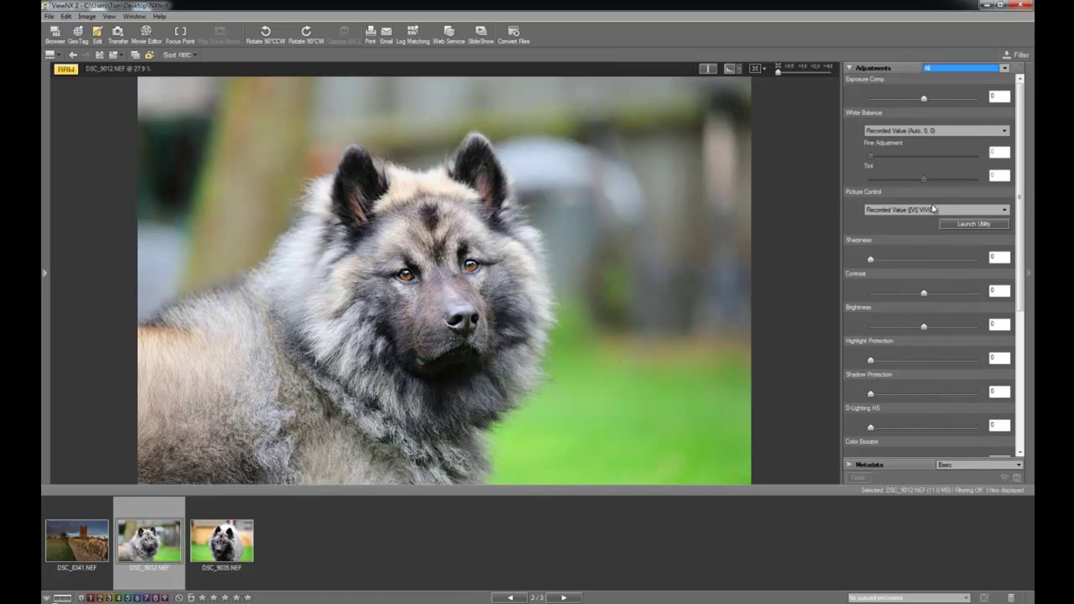
- Apply the [NL] Neutral picture control to the dog photo
click(1005, 211)
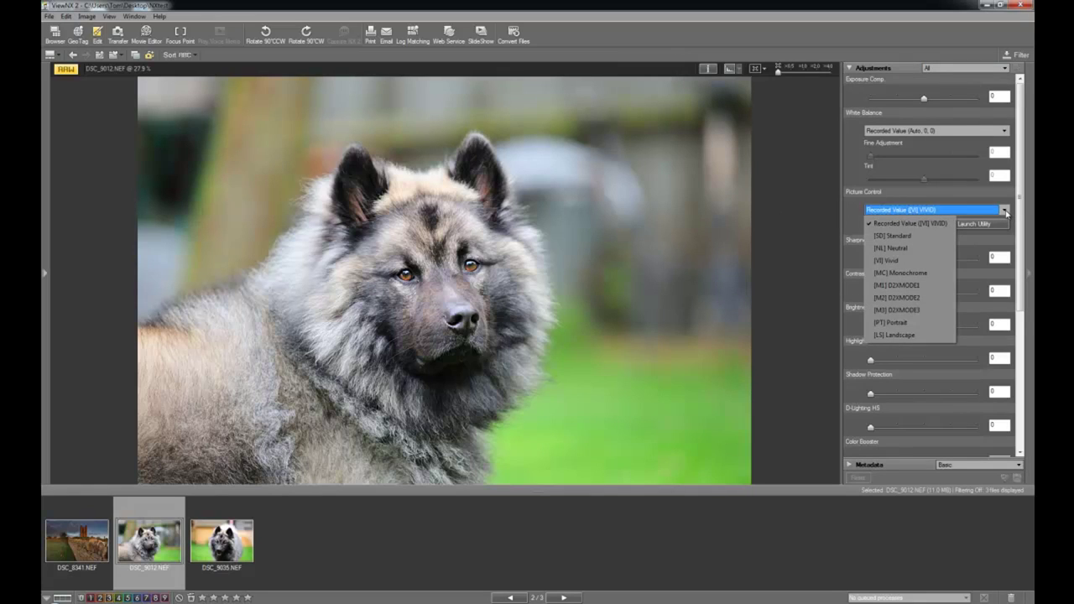
click(936, 225)
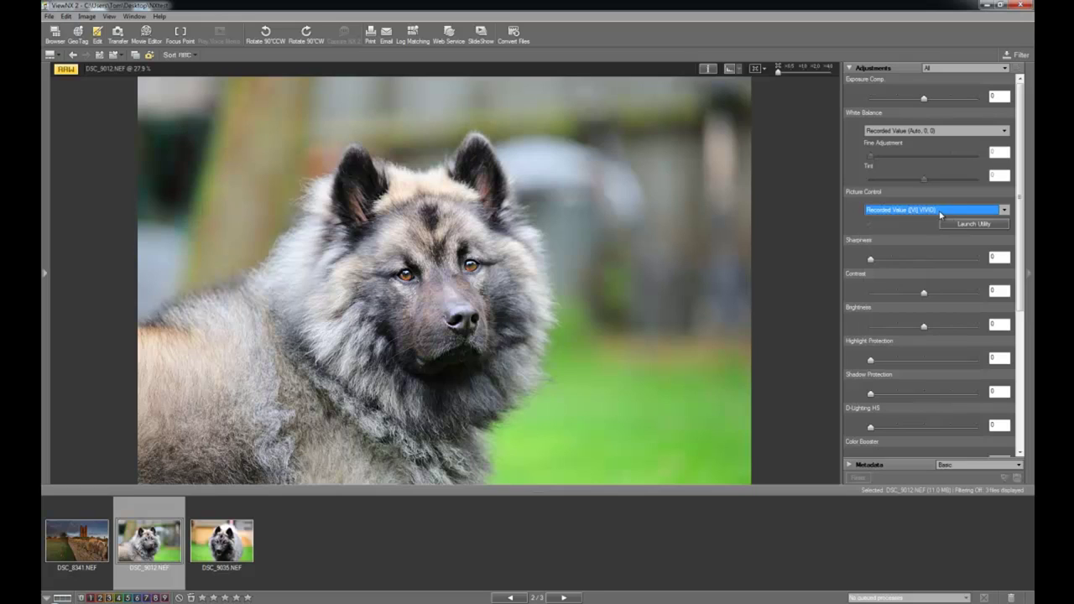
click(940, 215)
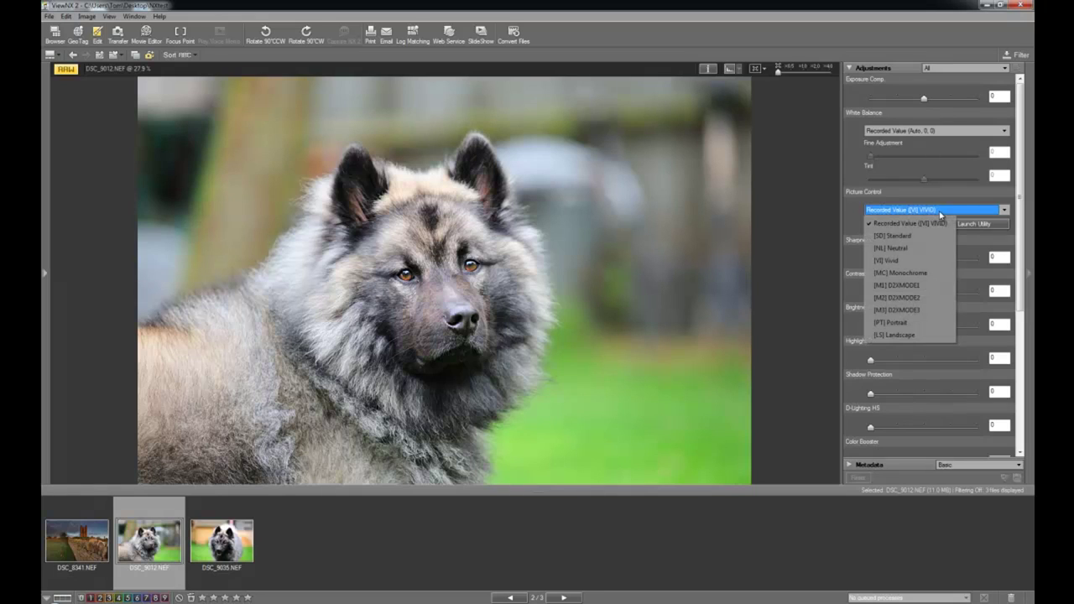
click(900, 250)
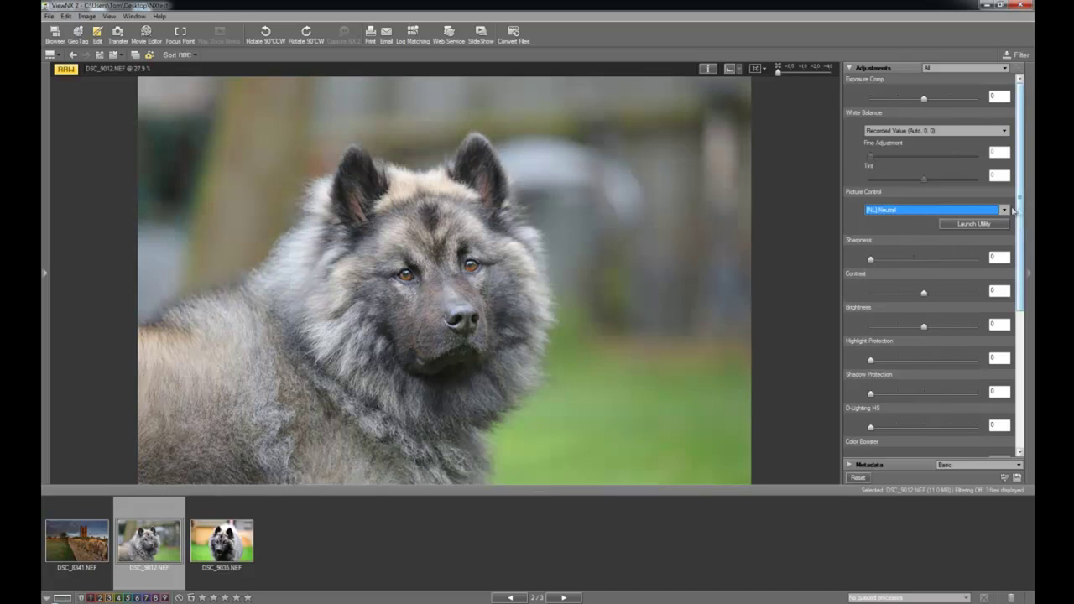
- Compare Vivid, D2XMODE1, Portrait and Landscape picture controls, then settle back on Neutral
click(963, 211)
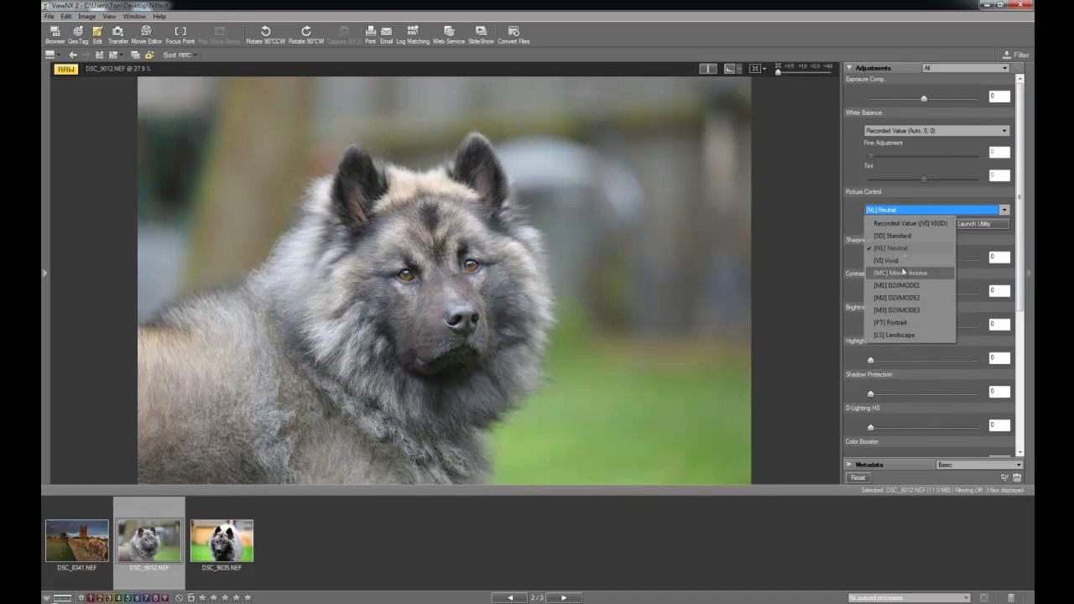
click(905, 261)
click(927, 210)
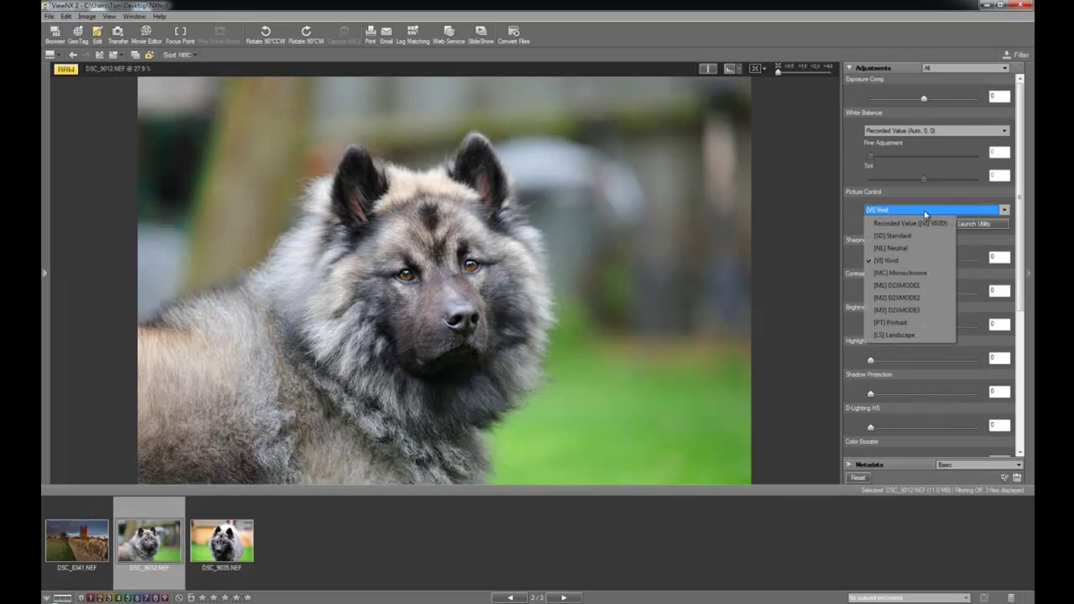
click(916, 286)
click(937, 211)
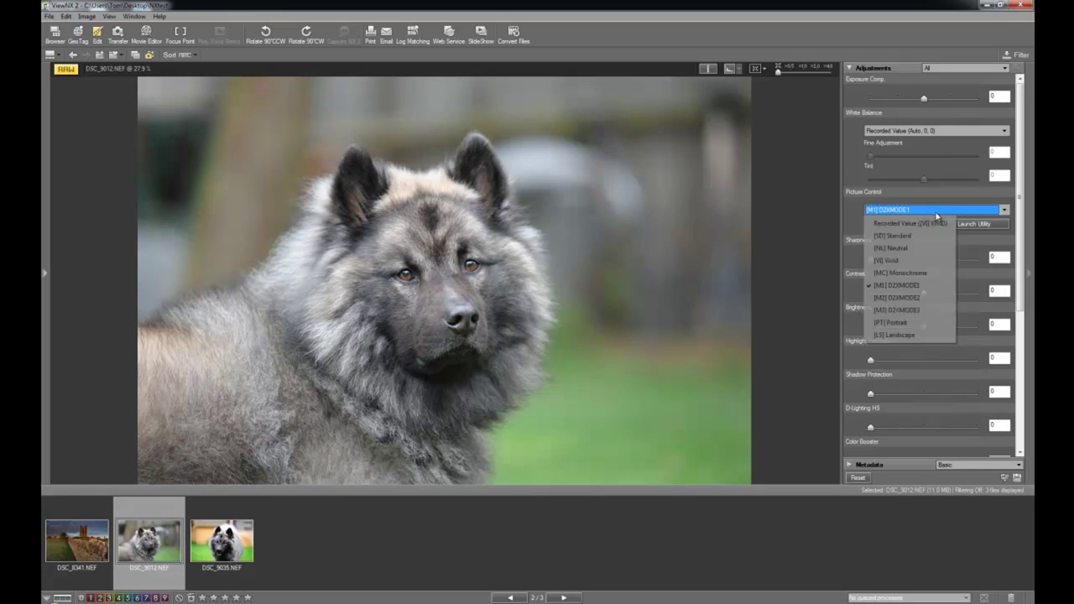
click(913, 320)
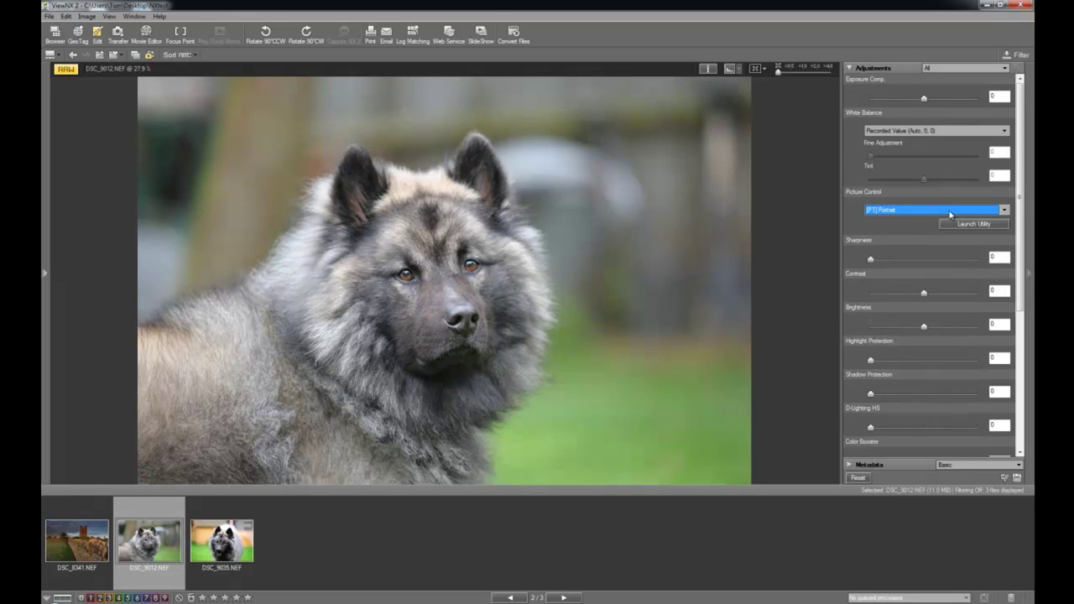
click(948, 210)
click(928, 331)
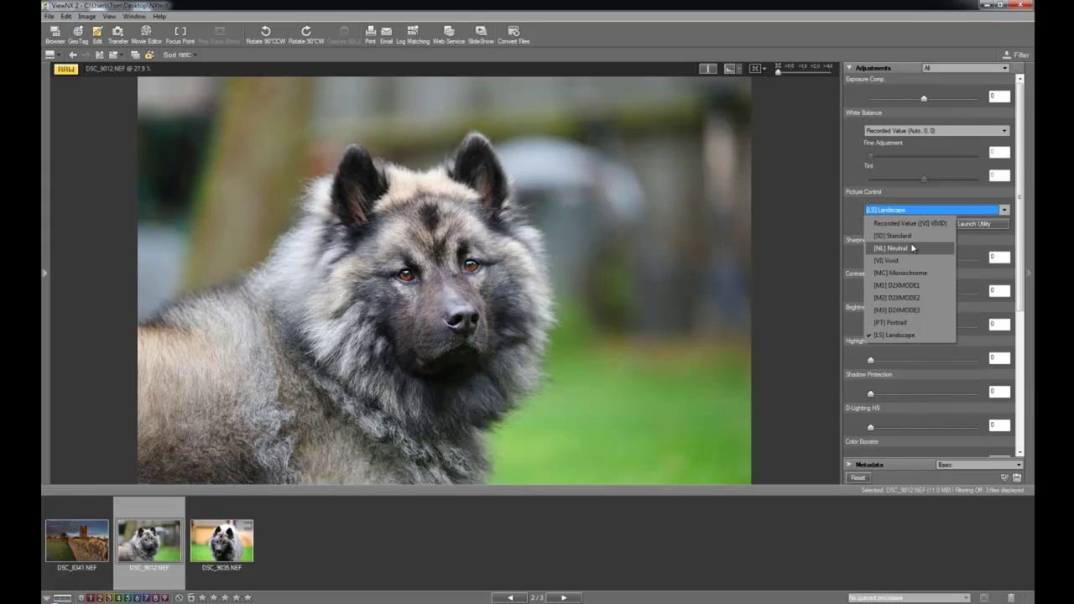
click(912, 248)
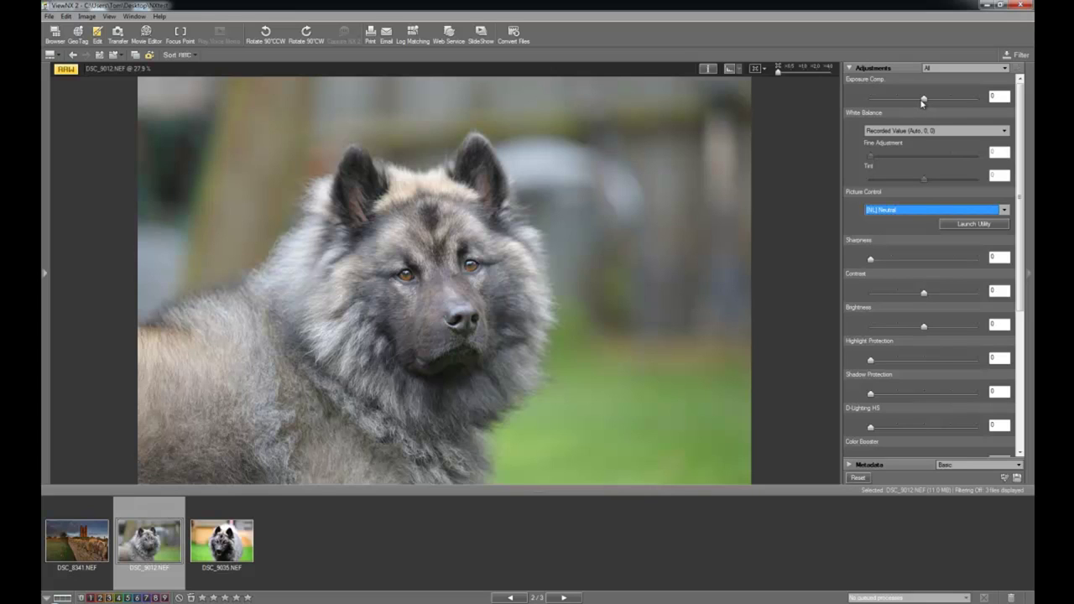
- Compare exposure compensation between -2.0 and 2.0, then set it to 0.5
drag(922, 101, 903, 103)
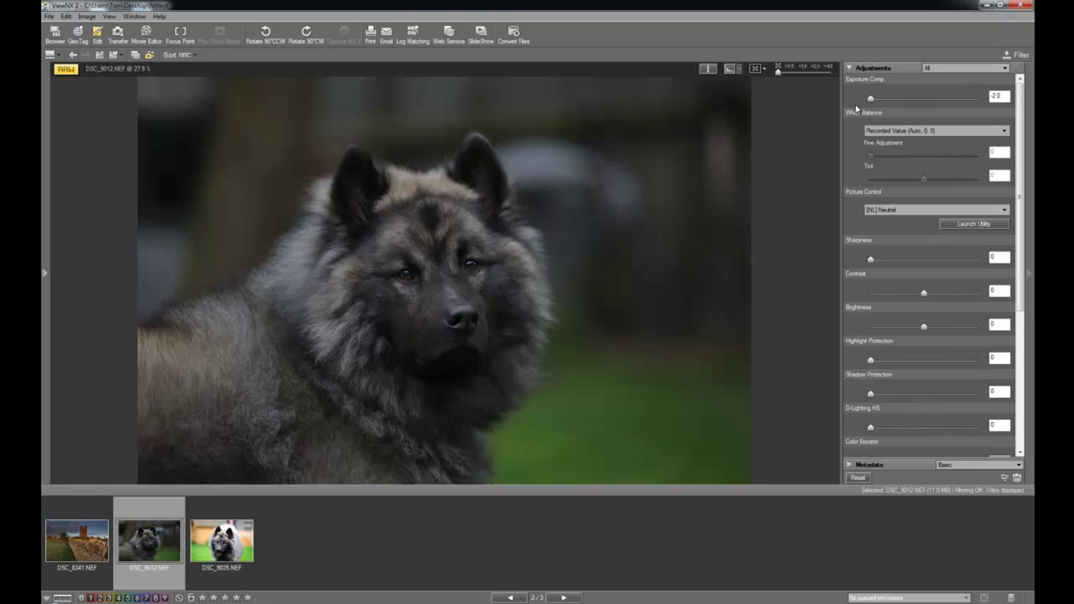
drag(874, 103, 818, 111)
drag(902, 103, 994, 105)
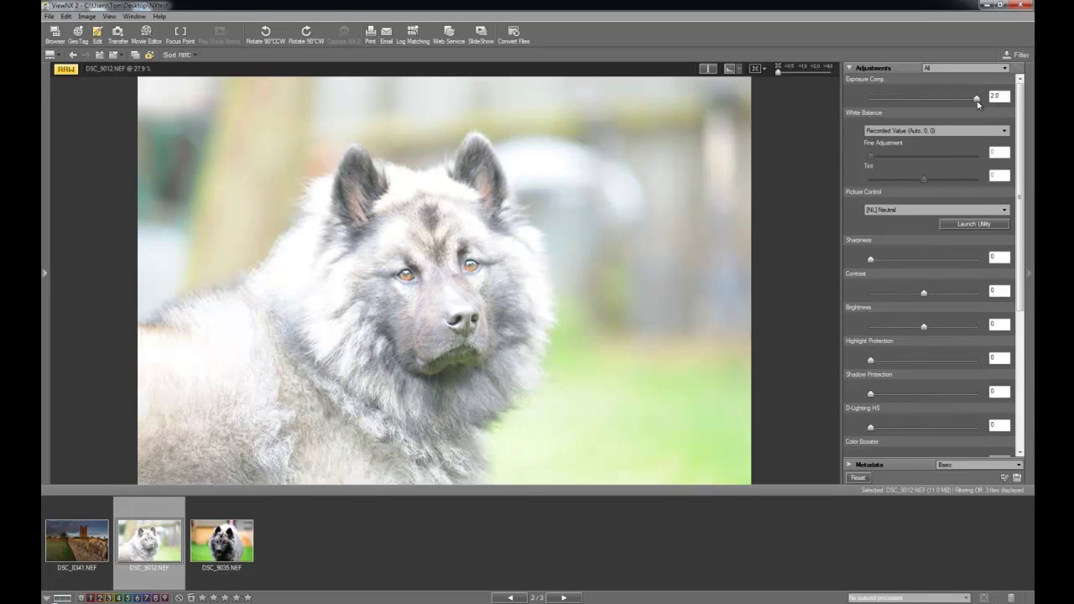
drag(977, 102, 924, 106)
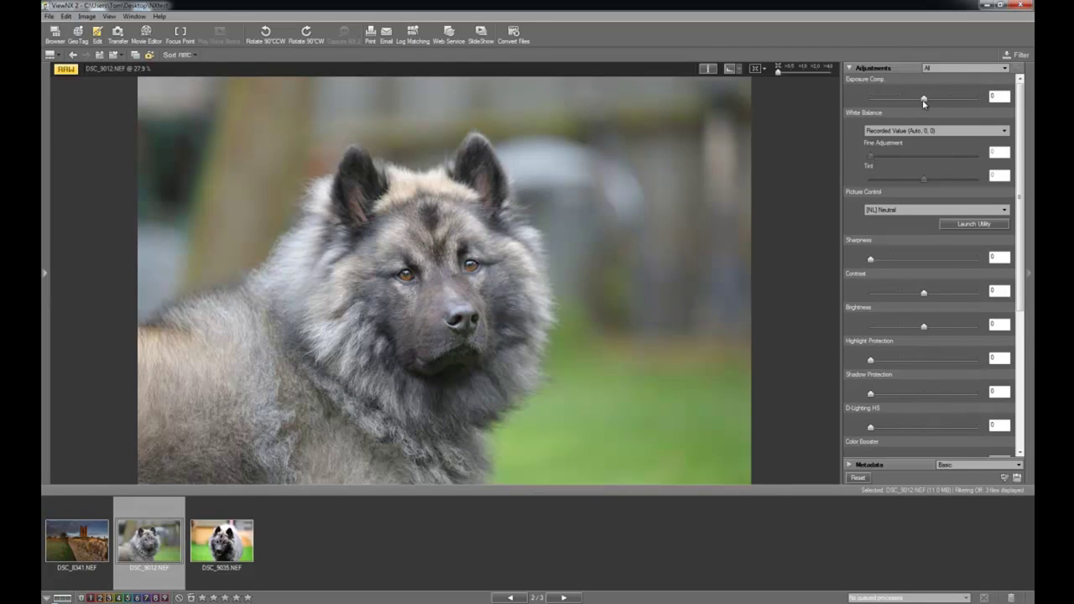
mouse_move(923, 102)
mouse_down()
mouse_move(952, 101)
mouse_move(879, 102)
mouse_move(948, 103)
mouse_move(926, 103)
mouse_move(937, 102)
mouse_up()
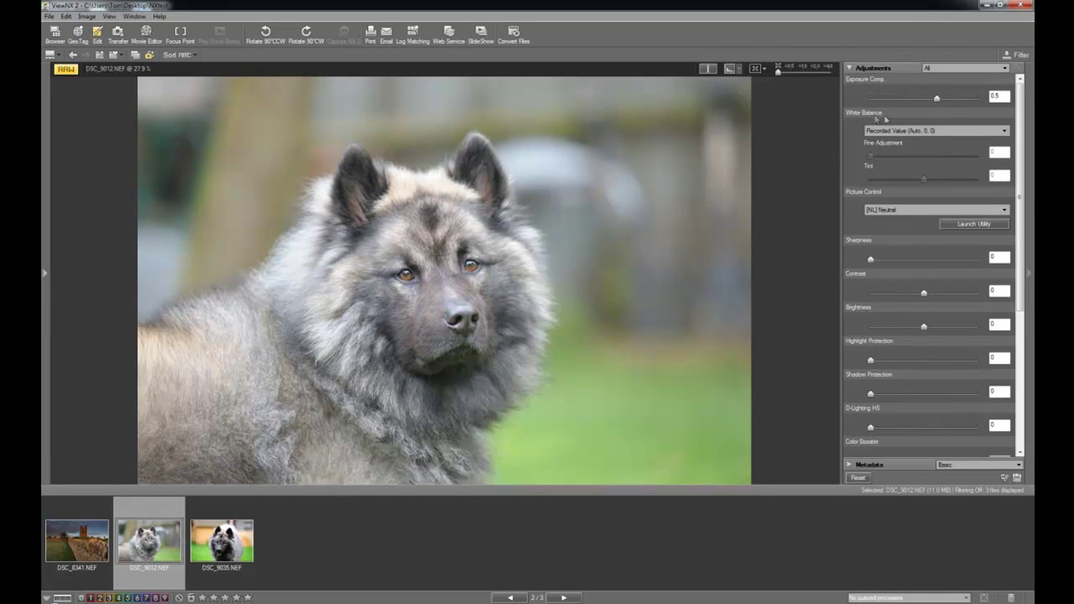
click(940, 131)
click(941, 132)
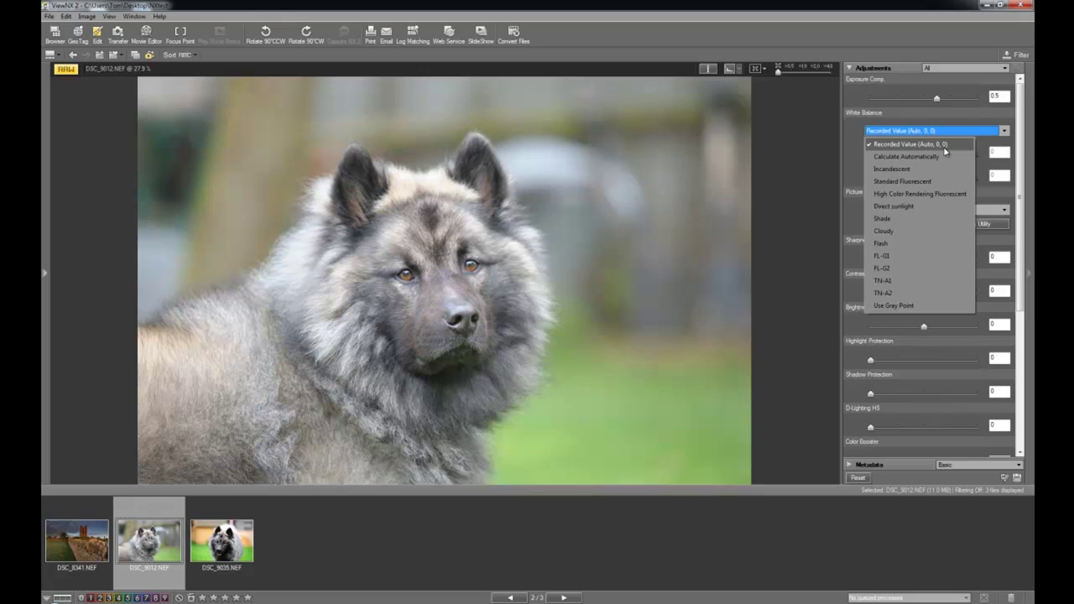
click(889, 218)
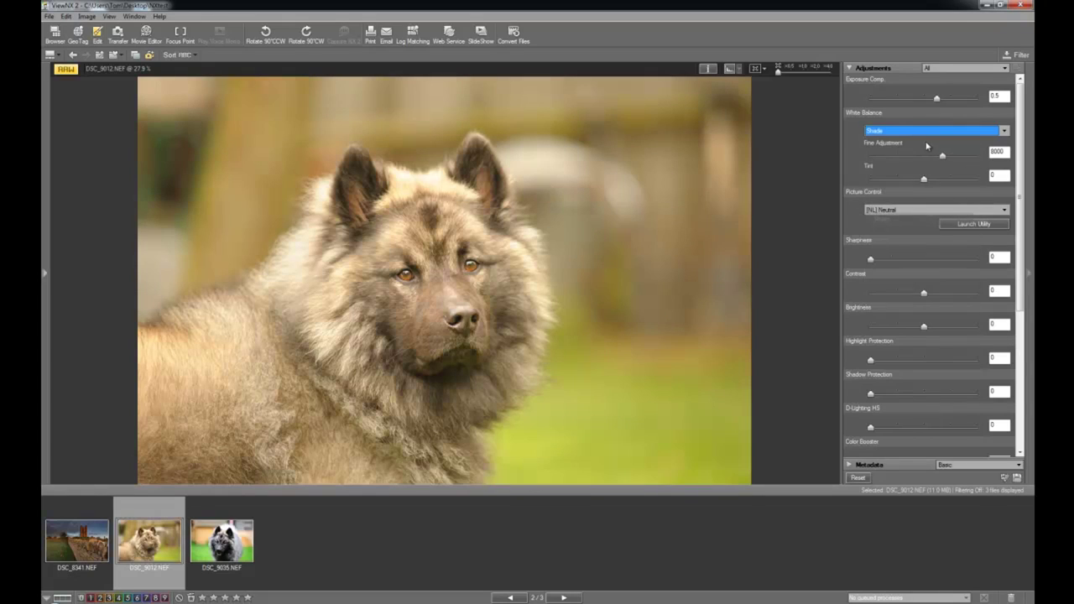
click(931, 132)
click(915, 231)
click(931, 131)
click(907, 246)
click(931, 131)
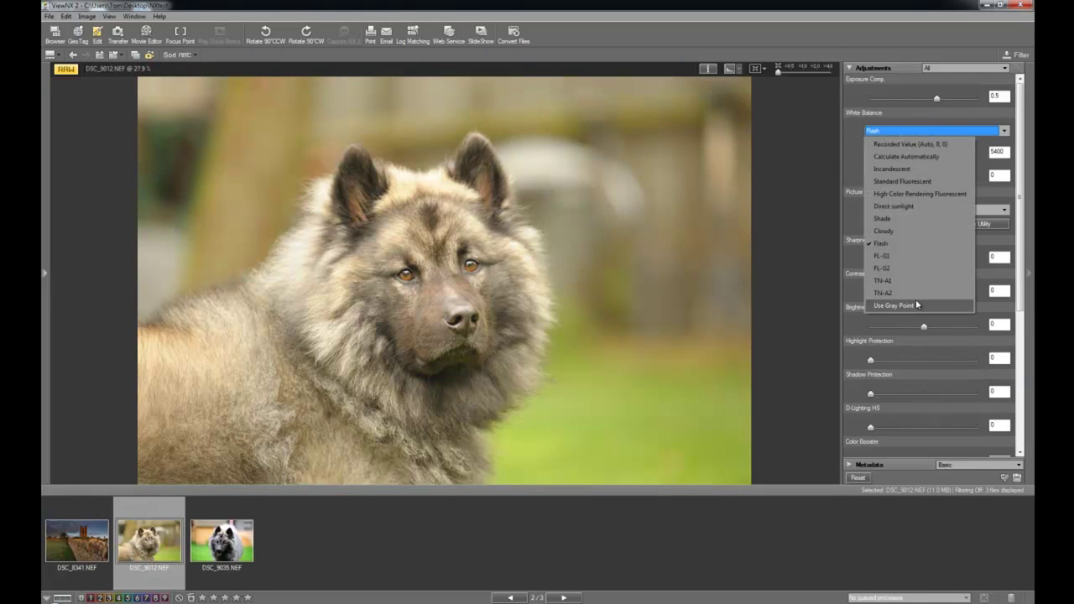
click(917, 304)
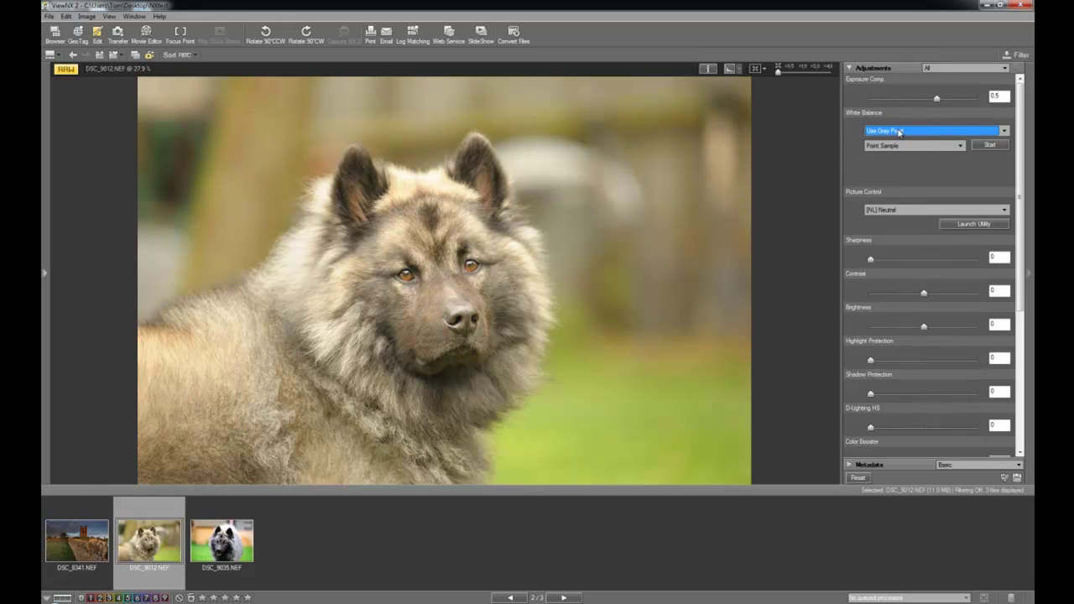
click(989, 145)
click(934, 135)
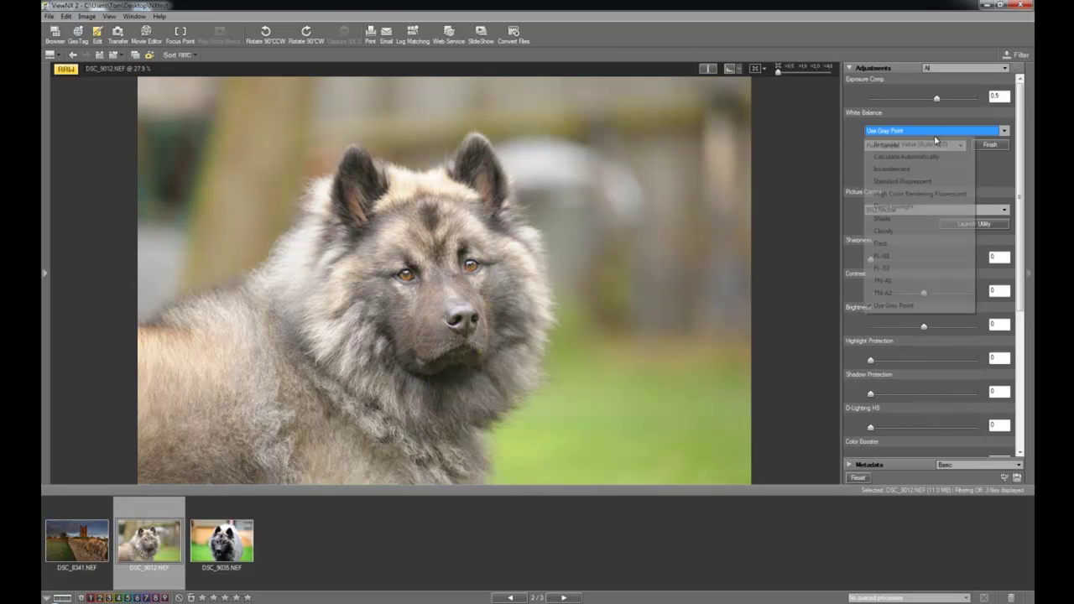
click(906, 156)
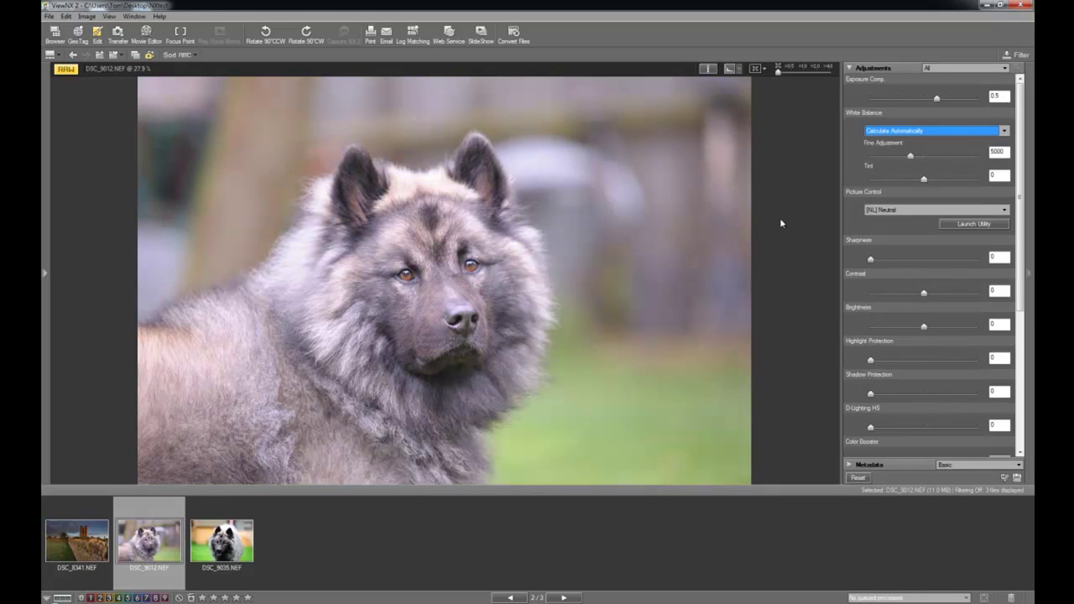
click(947, 130)
click(930, 144)
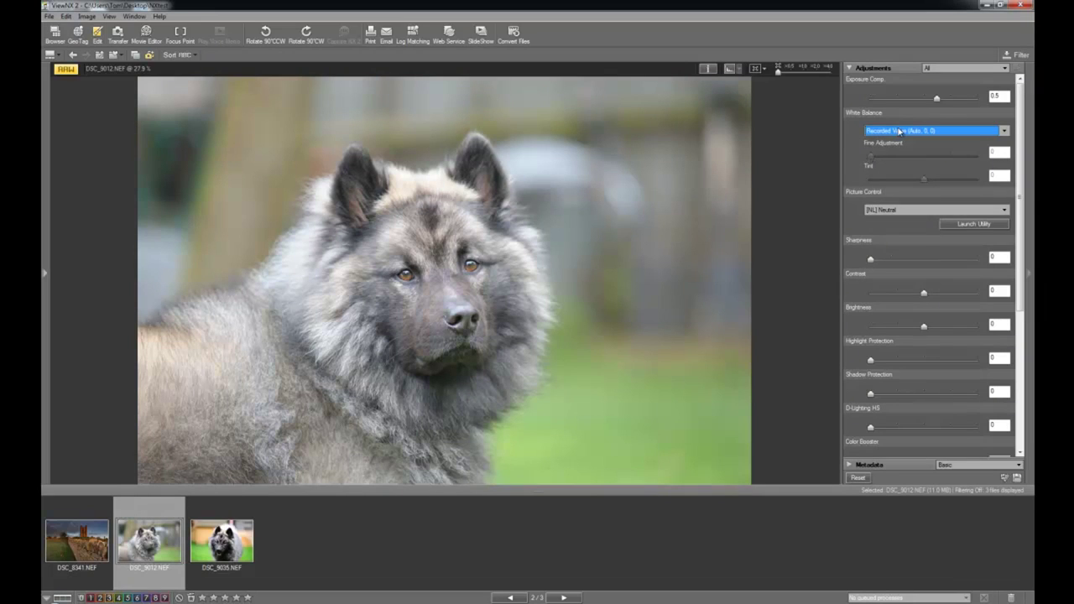
click(900, 131)
click(897, 211)
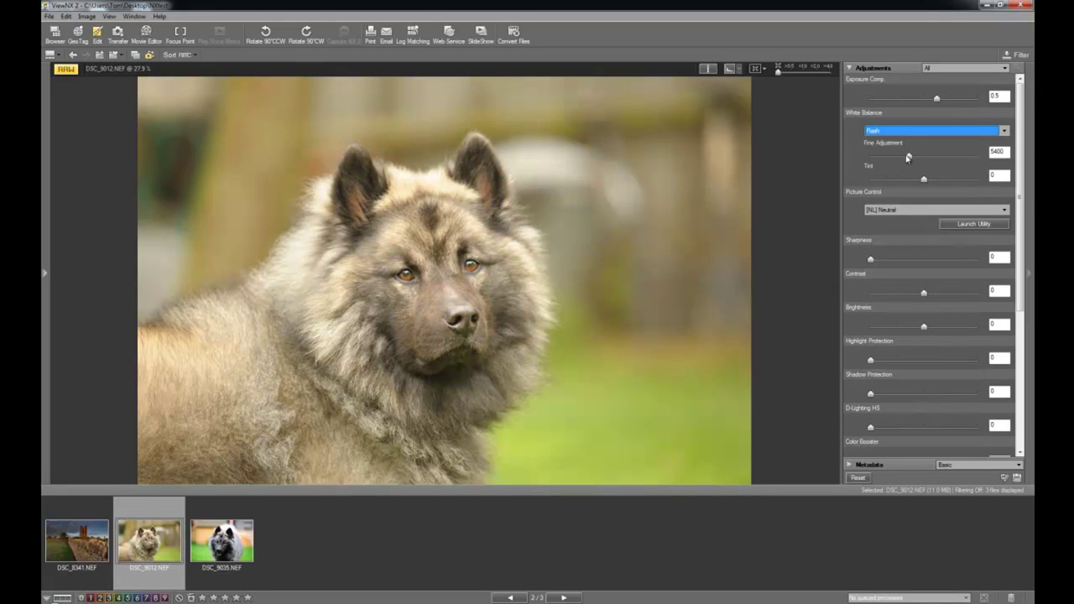
mouse_move(908, 157)
mouse_down()
mouse_move(878, 164)
mouse_move(958, 156)
mouse_move(869, 160)
mouse_move(904, 158)
mouse_up()
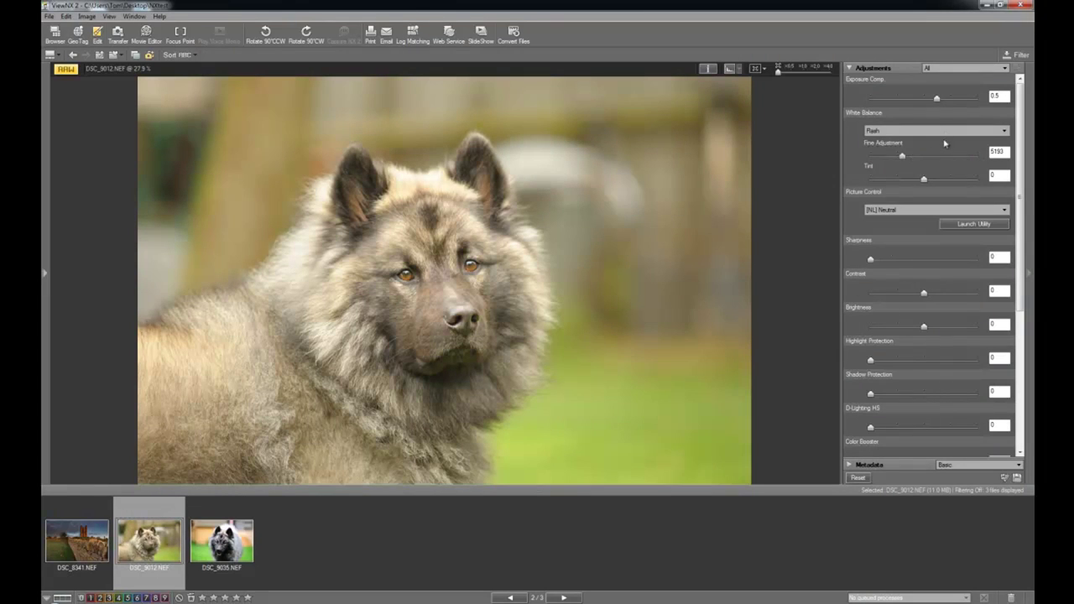
click(933, 131)
click(923, 144)
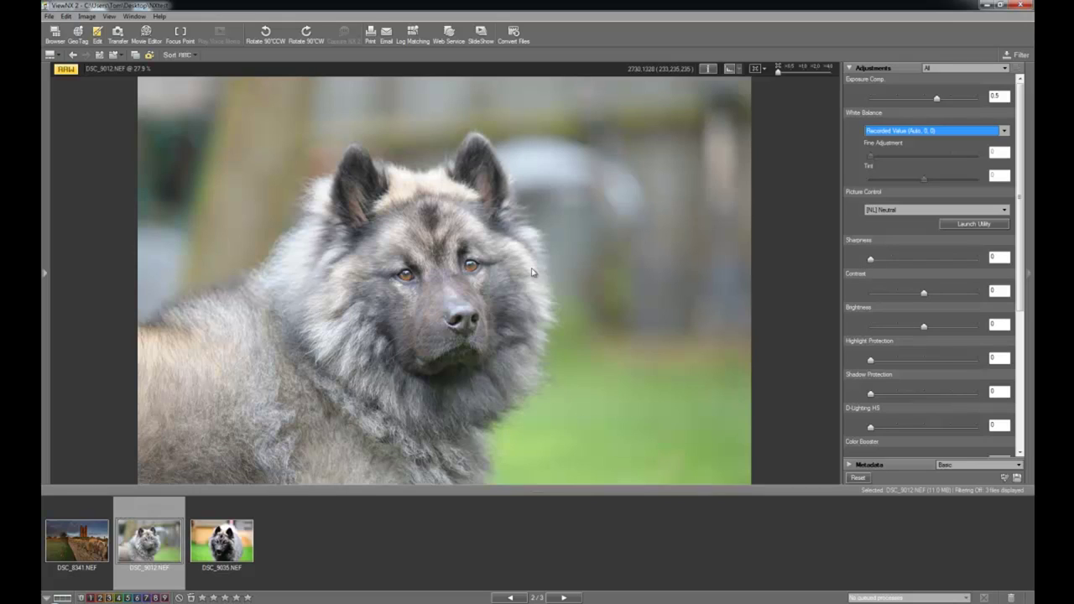
- Zoom to 100% on the dog's face, try sharpness values up to 10, and leave it at 4
drag(778, 73, 803, 72)
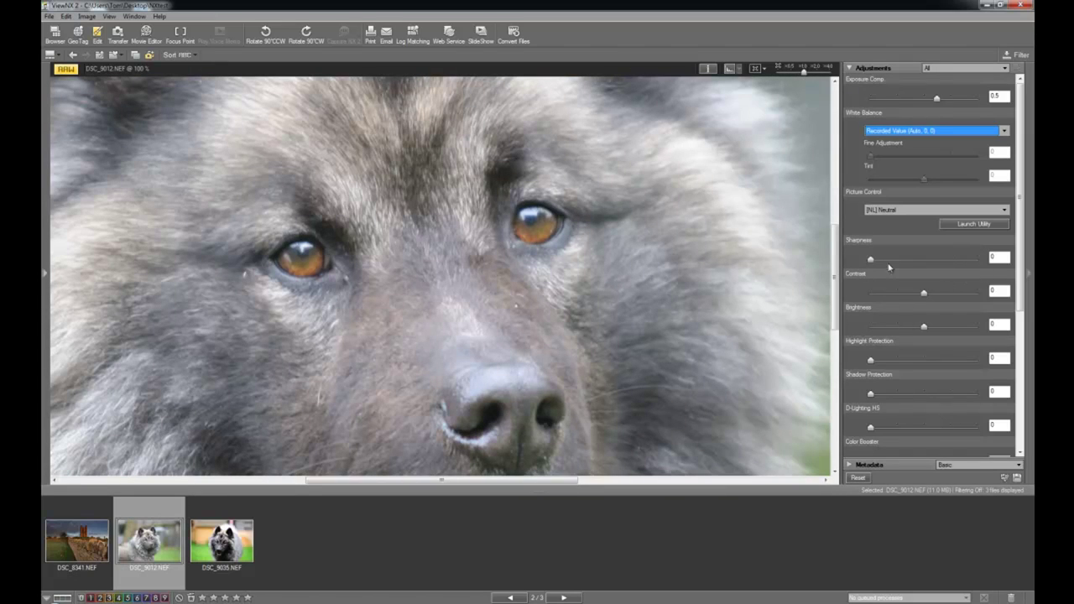
drag(871, 261, 890, 263)
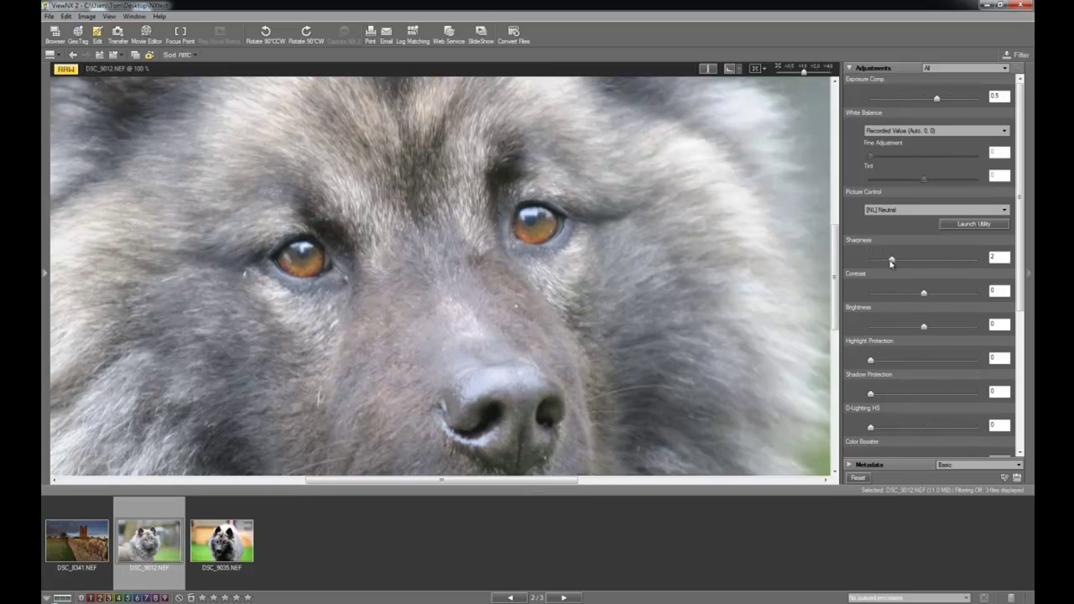
drag(892, 262, 976, 261)
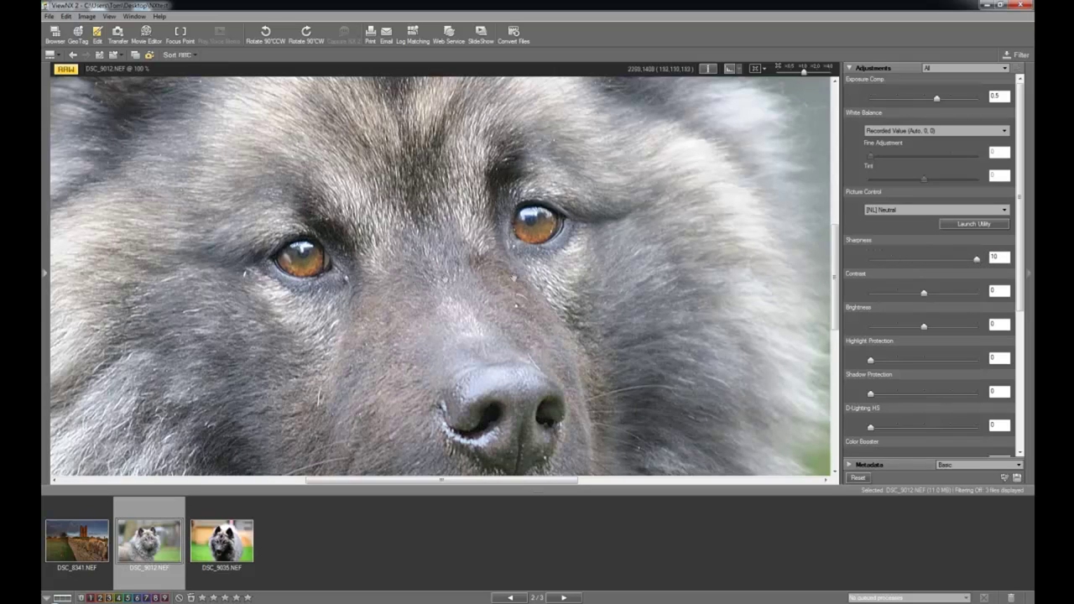
drag(975, 263, 916, 259)
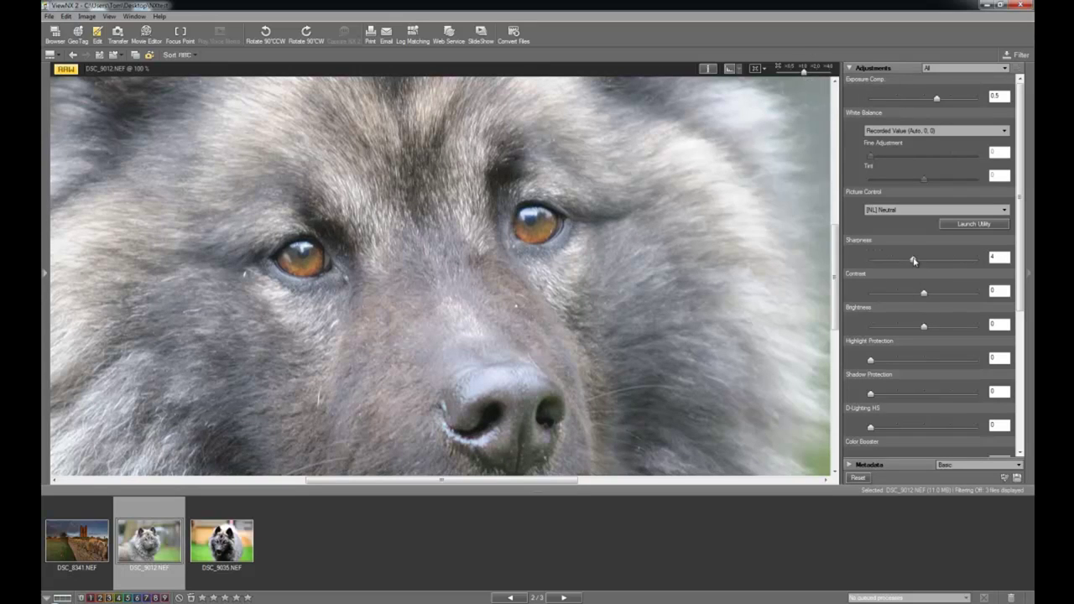
drag(914, 262, 932, 261)
drag(907, 265, 917, 266)
- Fit the photo, sweep contrast from low to maximum and settle at 34, keeping brightness at 0
drag(802, 72, 779, 72)
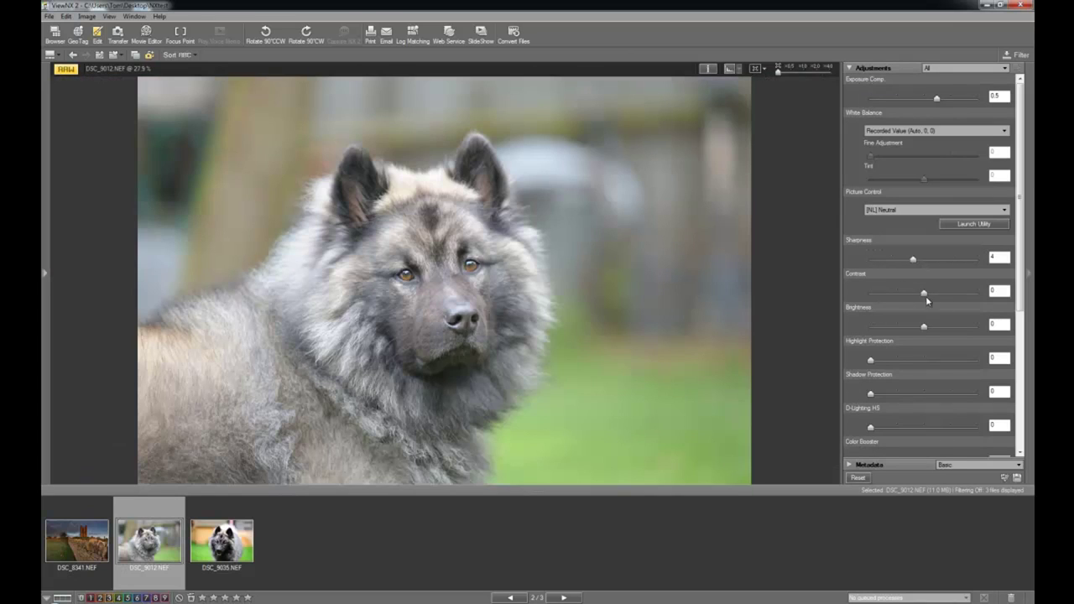
drag(923, 292, 865, 297)
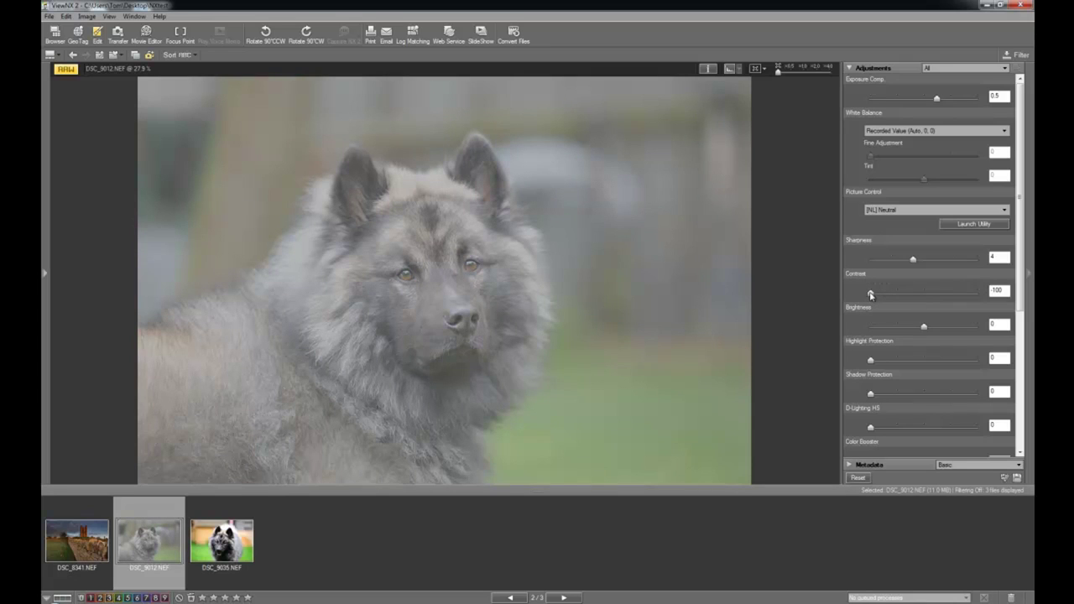
drag(870, 295, 987, 299)
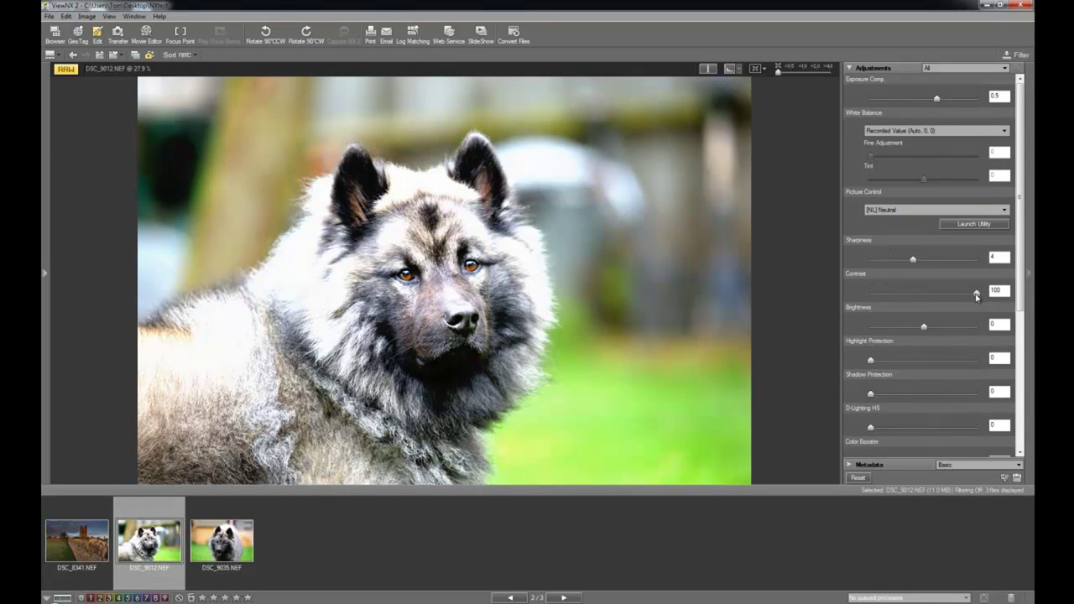
drag(960, 299, 942, 296)
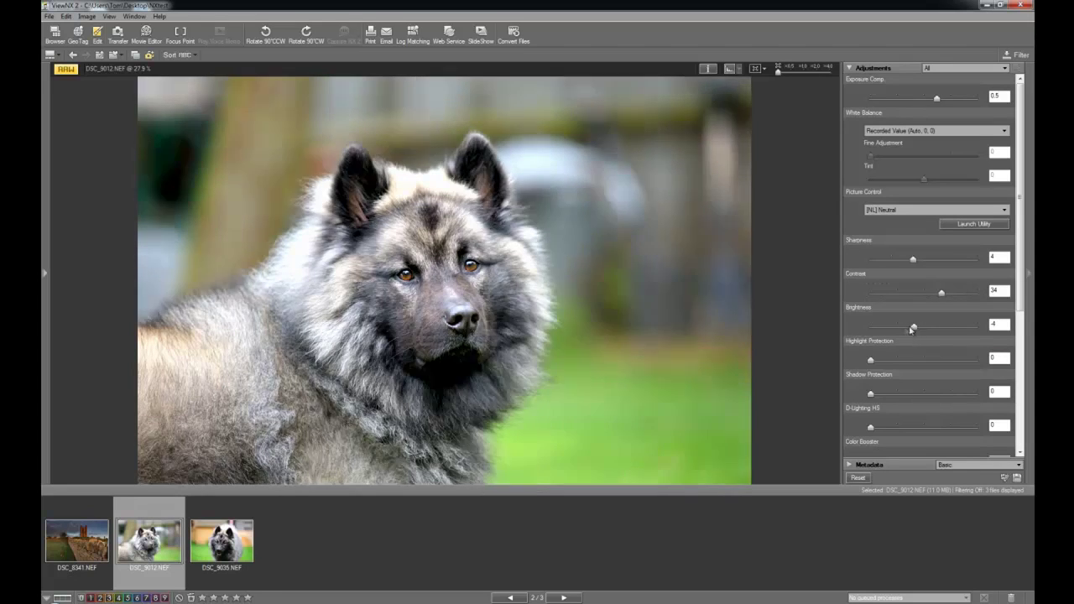
mouse_move(911, 327)
mouse_down()
mouse_move(897, 327)
mouse_move(976, 328)
mouse_move(891, 328)
mouse_move(923, 329)
mouse_up()
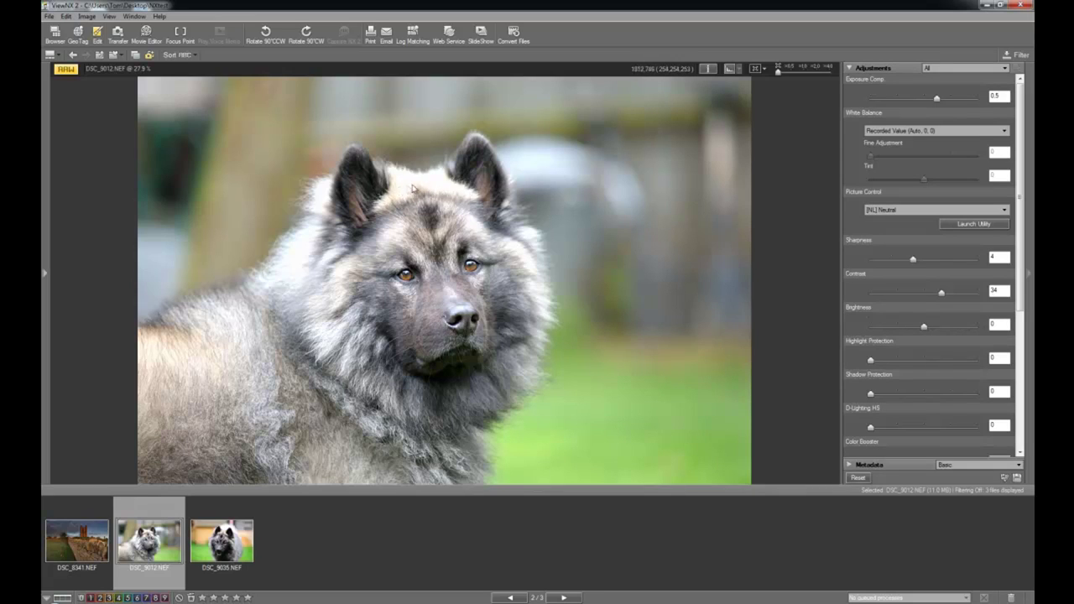
- Show the RGB histogram with the Brightness histogram added below it
click(729, 69)
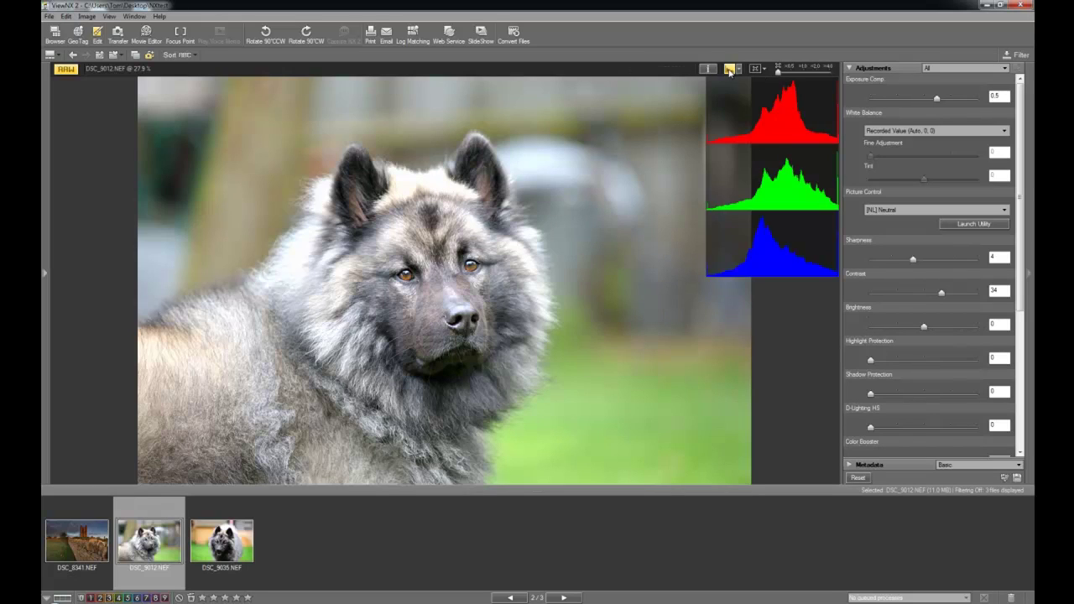
click(738, 69)
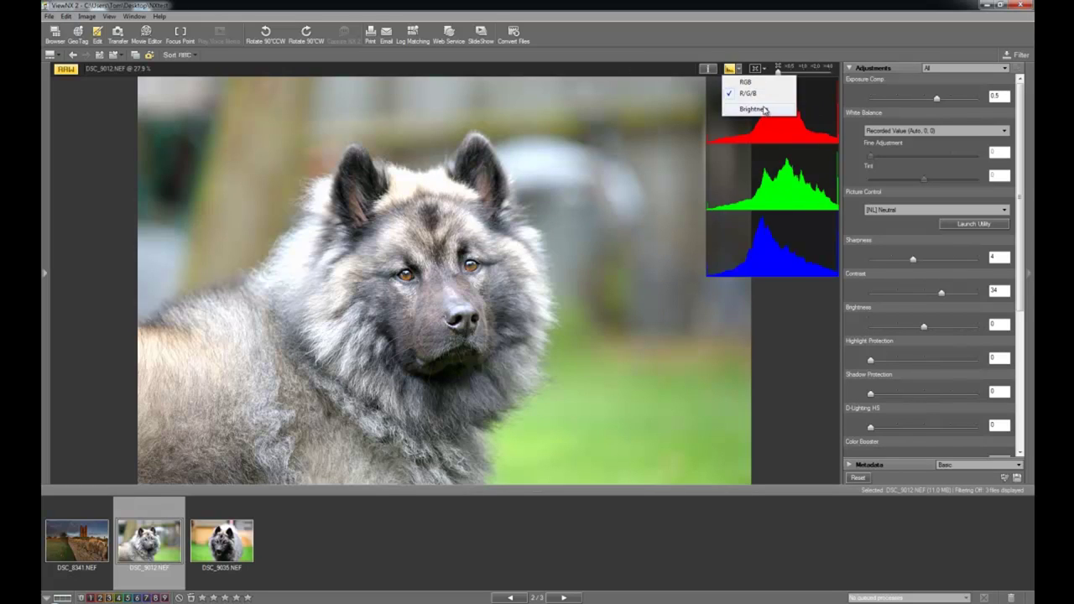
click(763, 110)
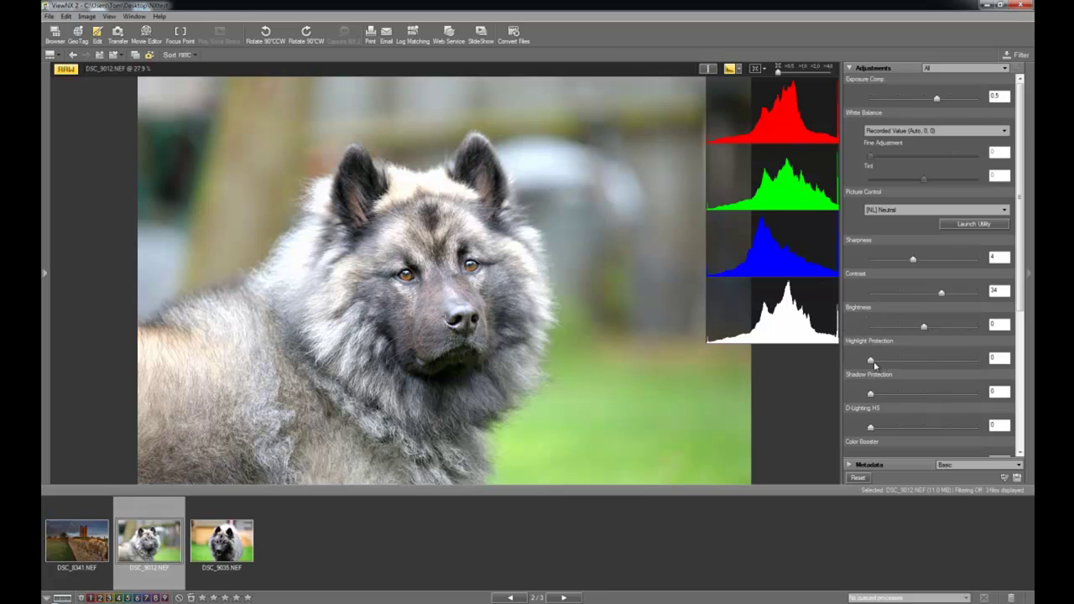
- Compare highlight protection values, set it to 100, and hide the histogram
drag(871, 361, 982, 366)
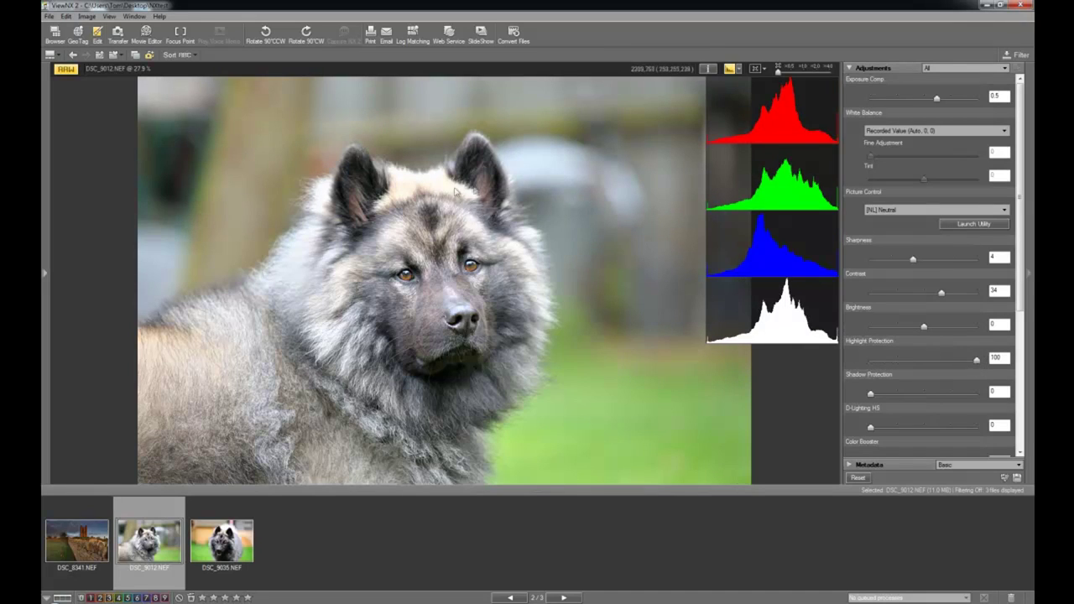
drag(976, 360, 870, 362)
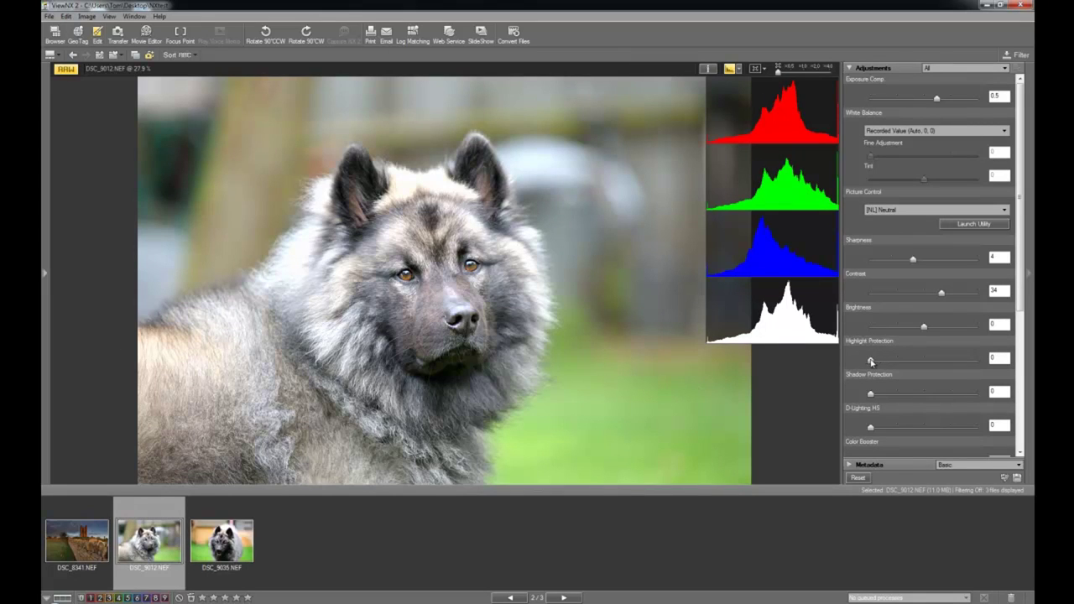
drag(872, 362, 994, 365)
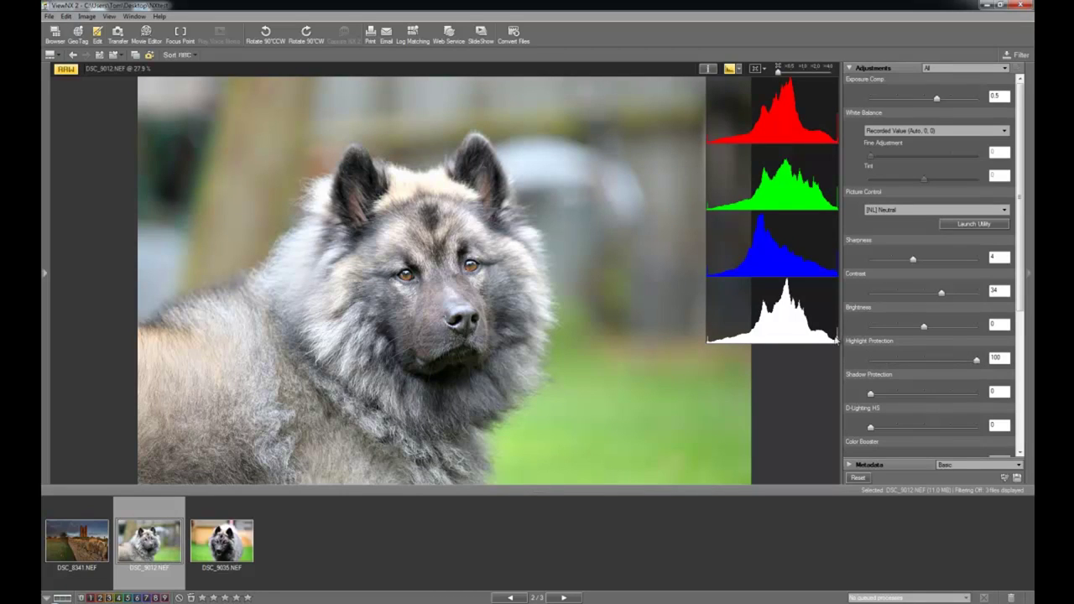
drag(976, 362, 871, 363)
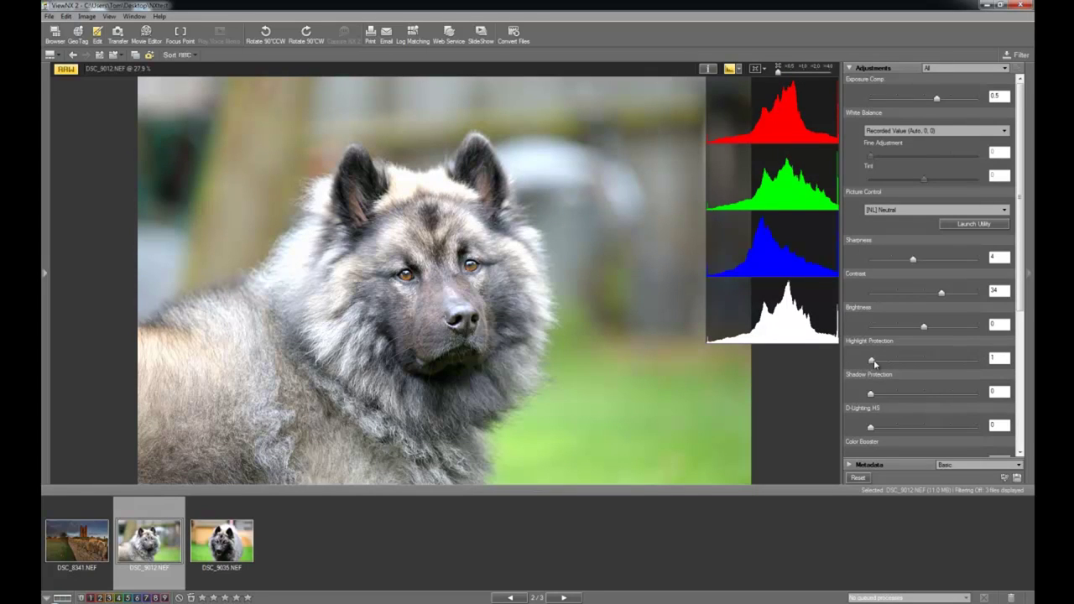
drag(871, 361, 974, 360)
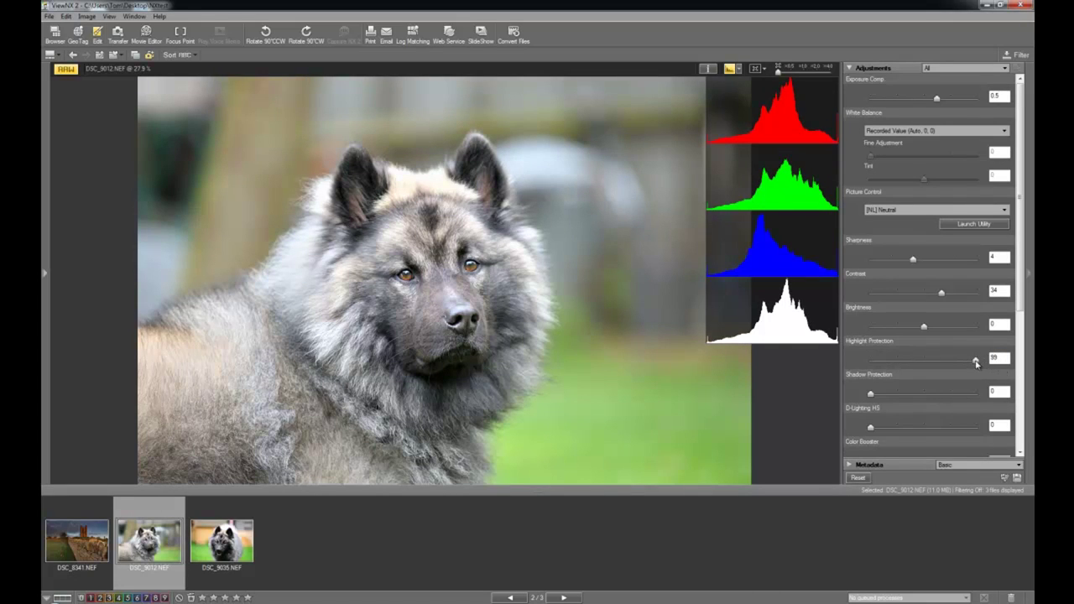
drag(976, 362, 981, 363)
click(730, 69)
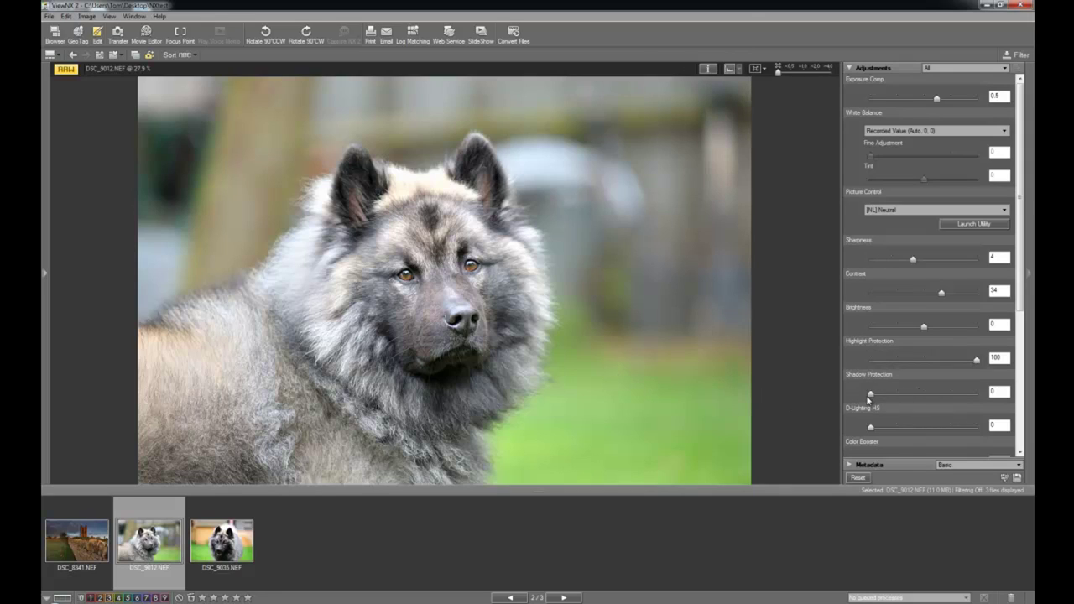
- Try shadow protection values against the histogram, set it to 18, then hide the histogram
drag(870, 395, 980, 401)
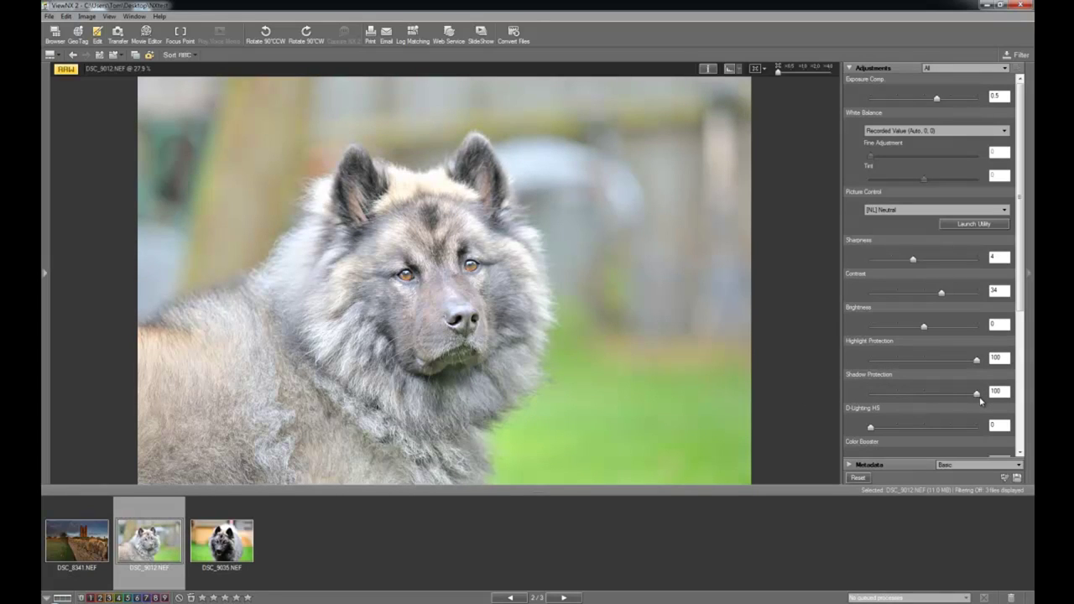
click(728, 68)
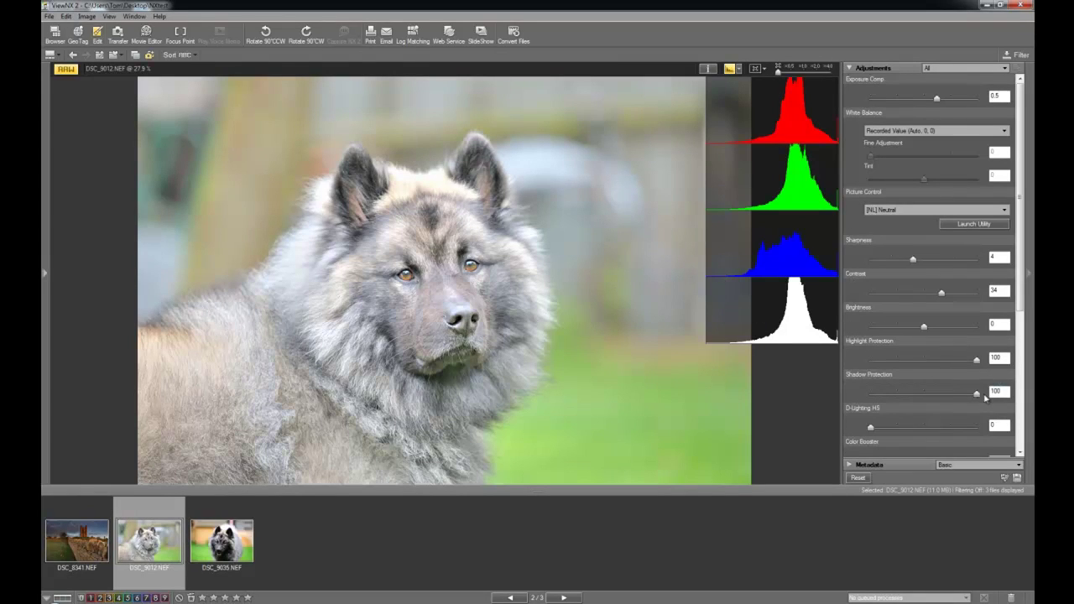
drag(977, 393, 870, 394)
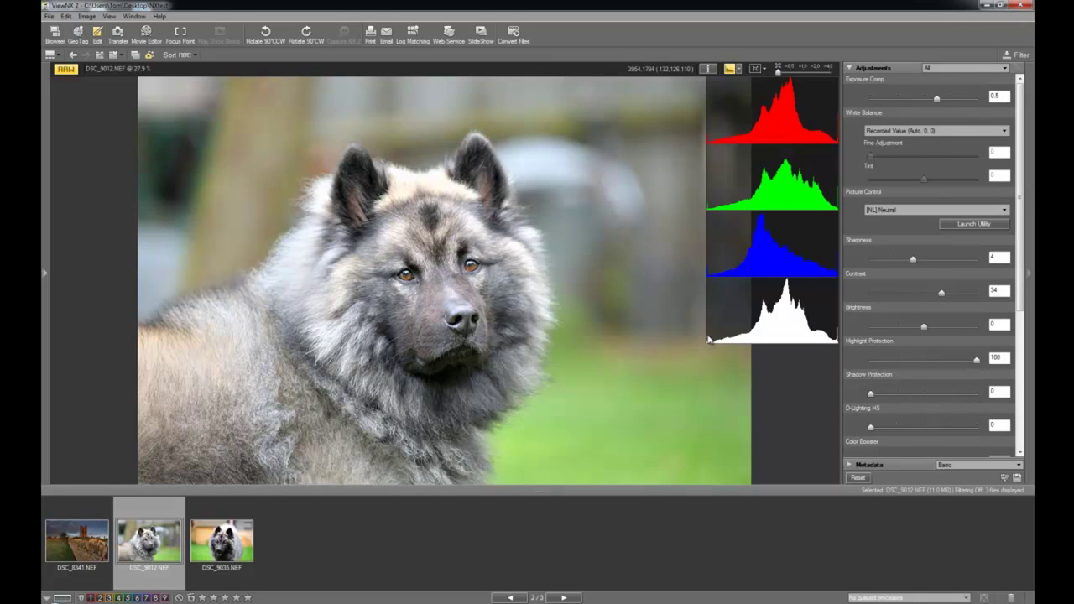
mouse_move(872, 394)
mouse_down()
mouse_move(905, 397)
mouse_move(891, 399)
mouse_up()
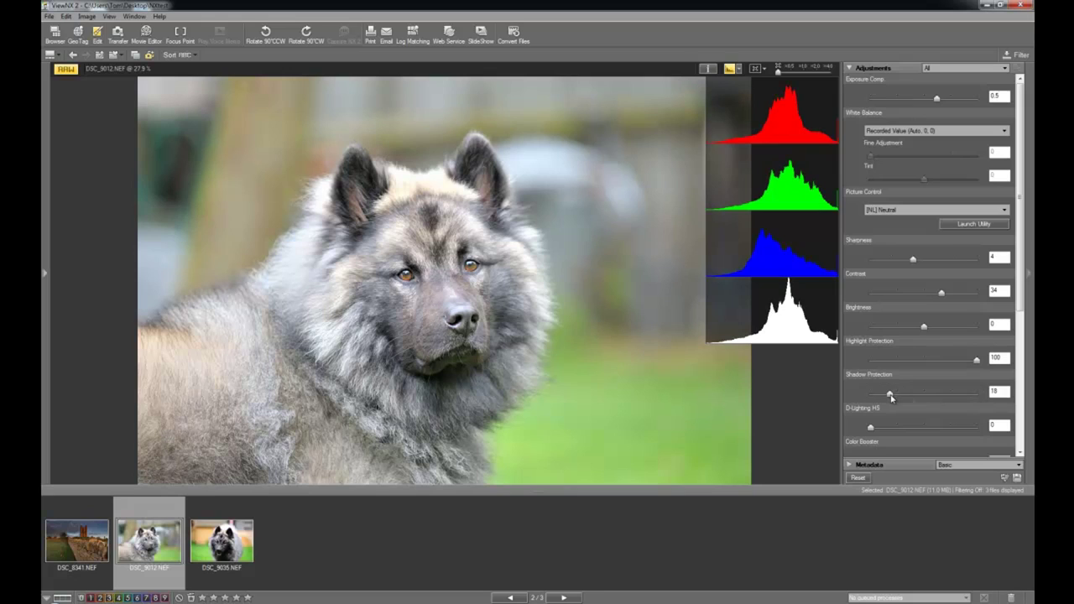
click(729, 67)
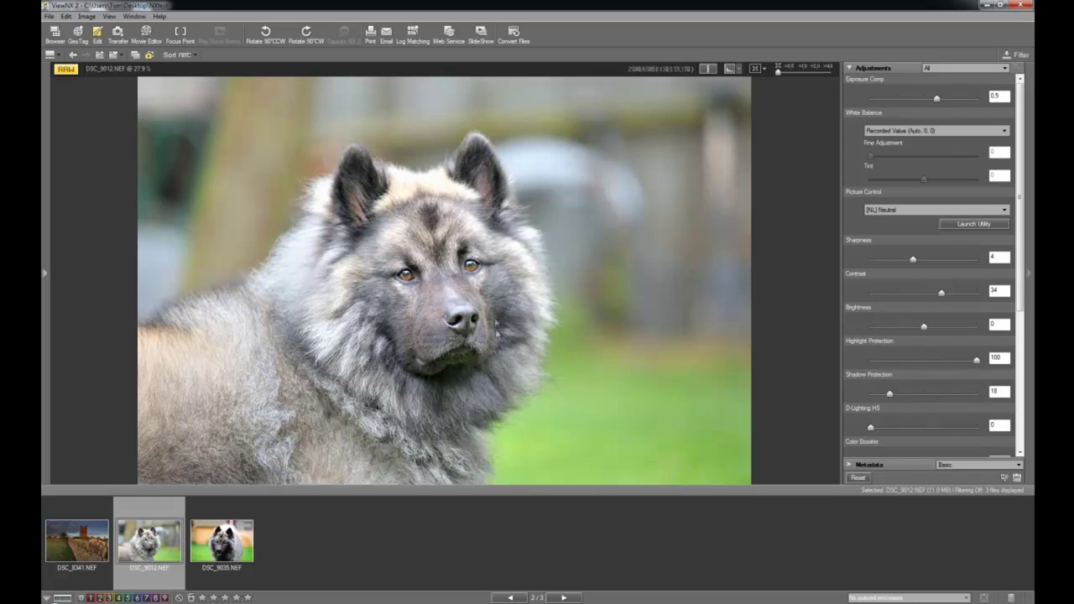
scroll(895, 424, down, 1)
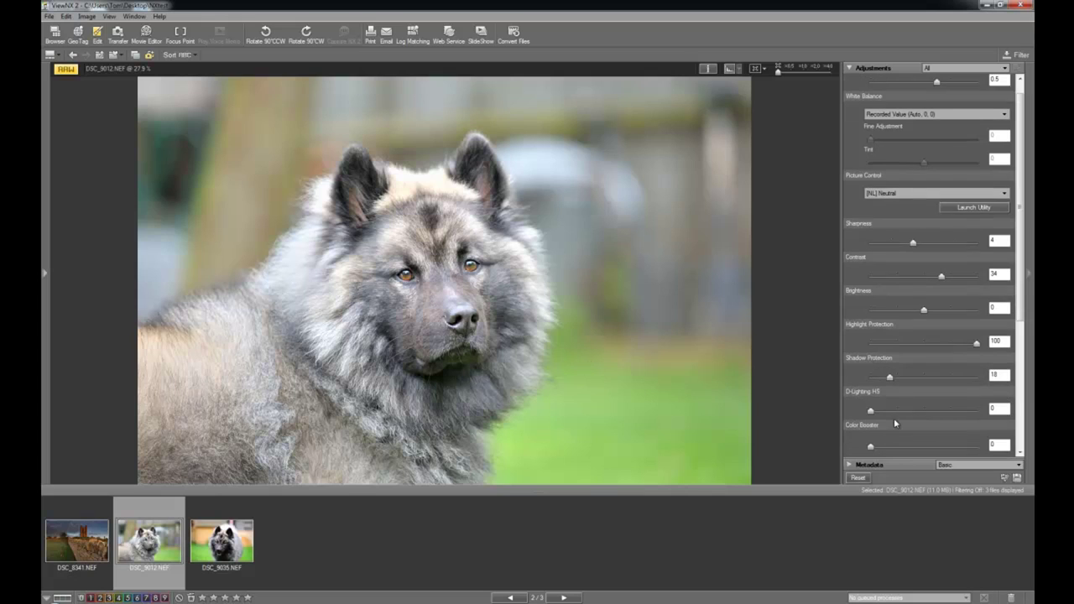
scroll(862, 408, down, 2)
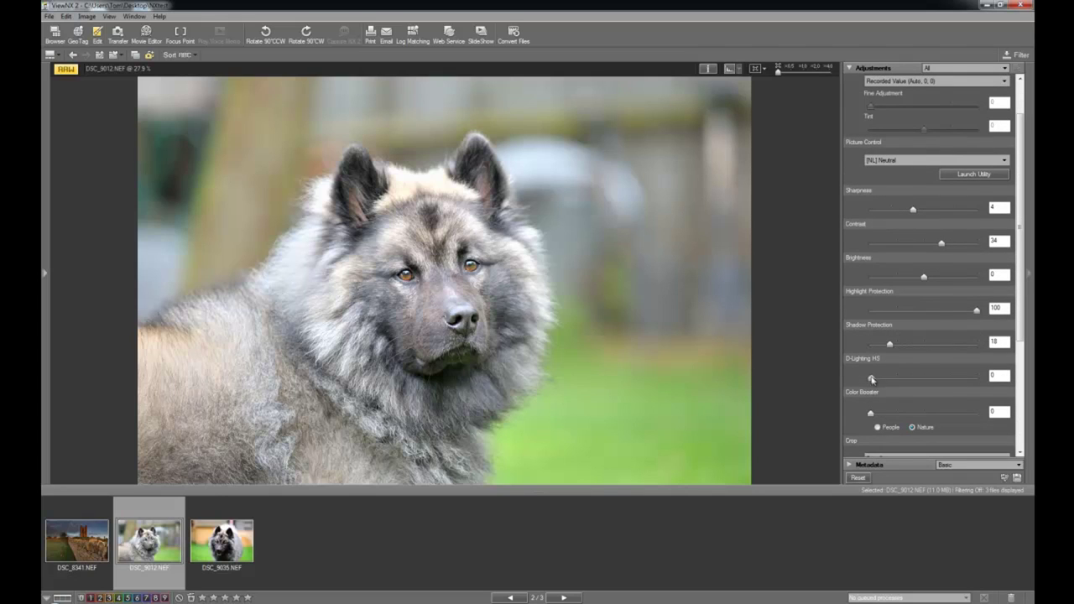
mouse_move(871, 379)
mouse_down()
mouse_move(963, 380)
mouse_move(859, 378)
mouse_up()
drag(871, 380, 910, 380)
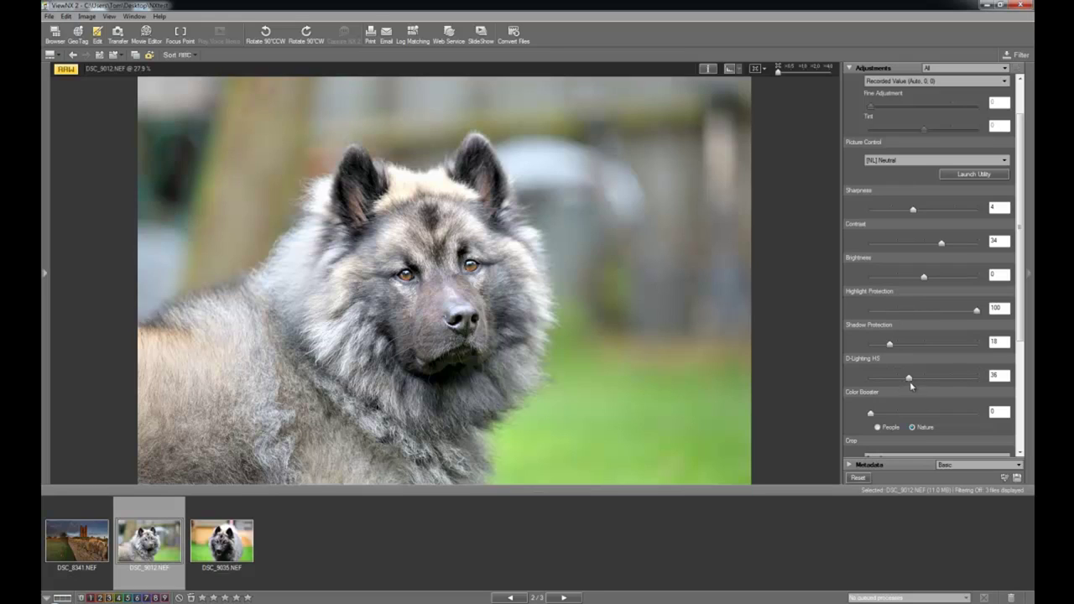
drag(908, 380, 870, 381)
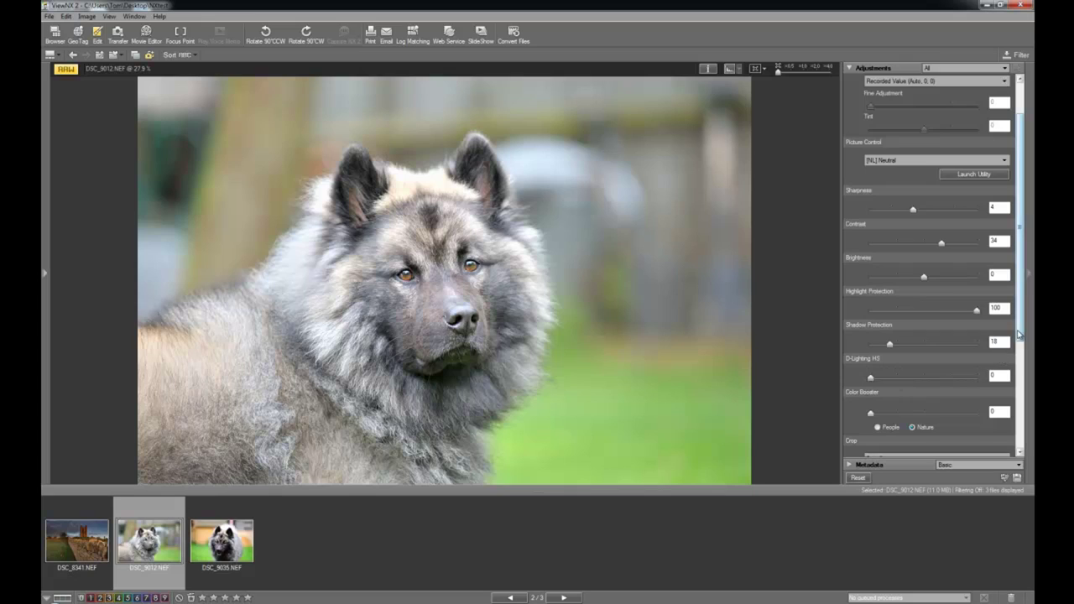
scroll(895, 352, down, 2)
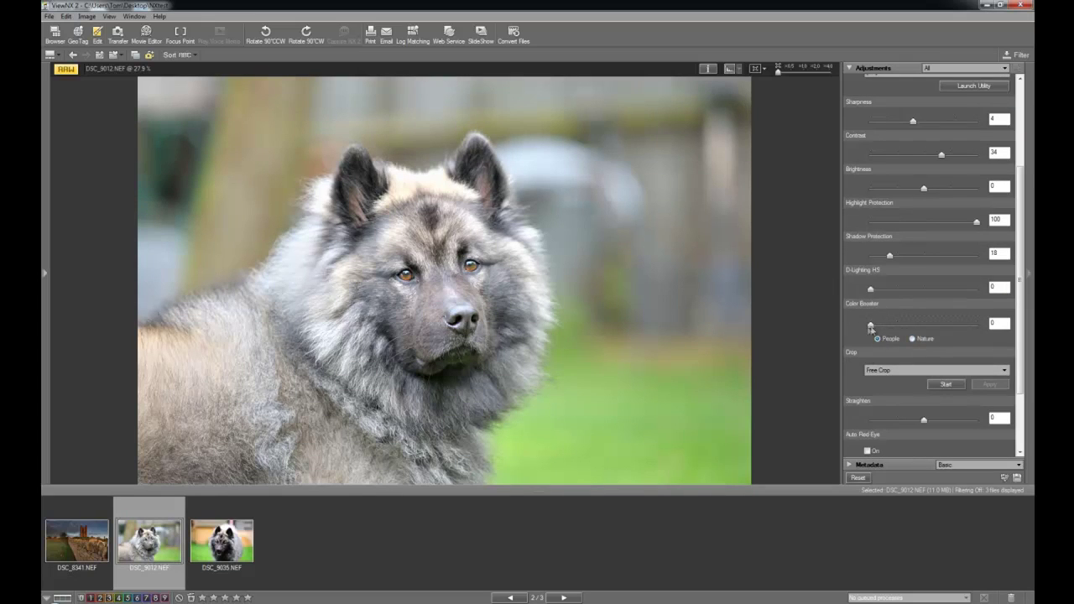
- Compare Color Booster amounts and People mode, then set Nature mode with a boost of 28
drag(871, 327, 986, 329)
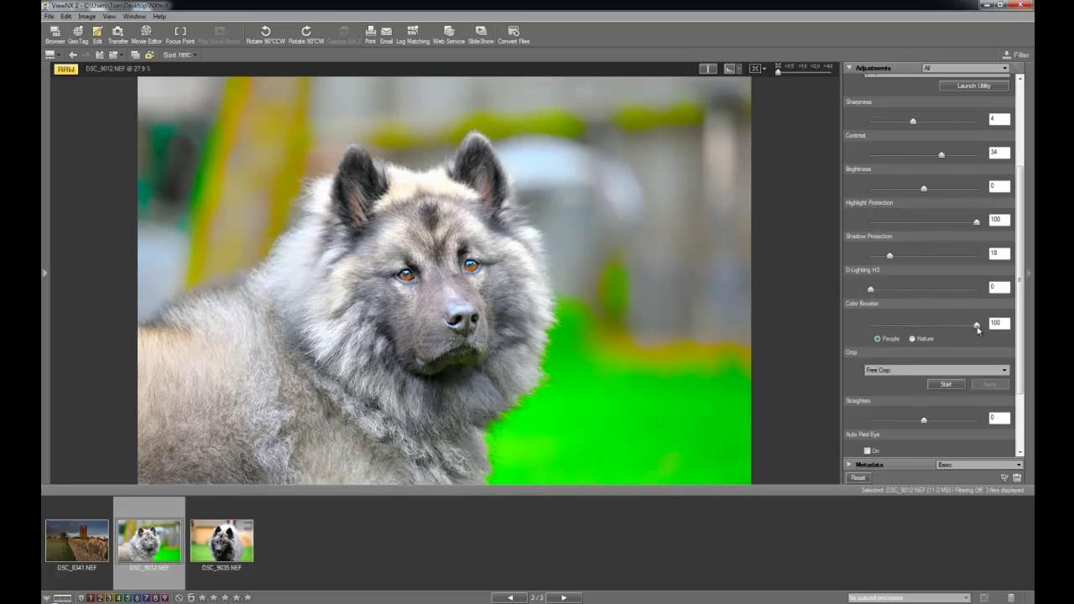
click(913, 339)
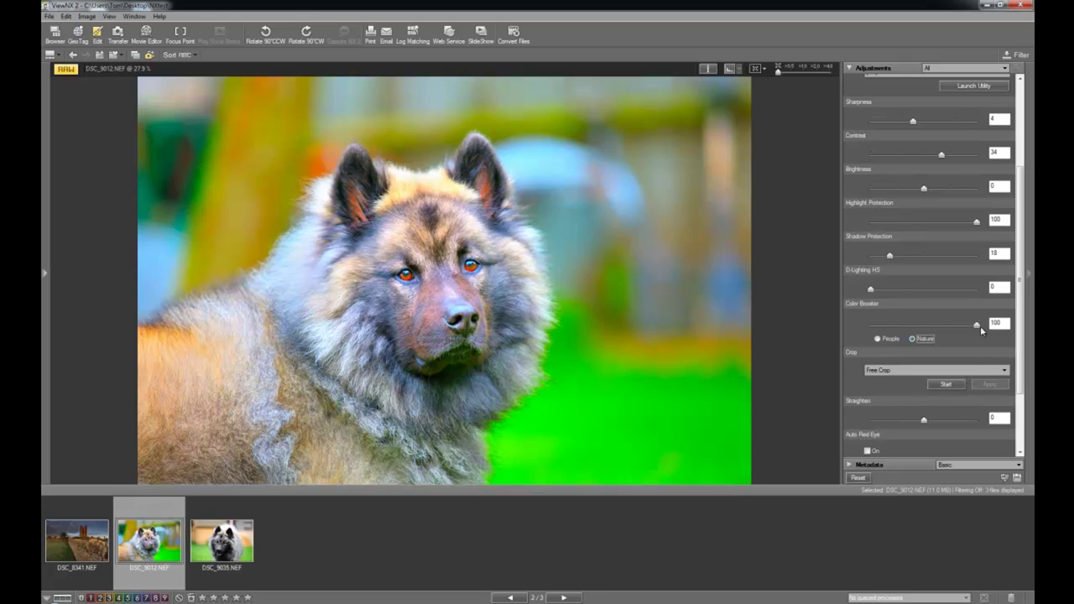
drag(968, 327, 898, 336)
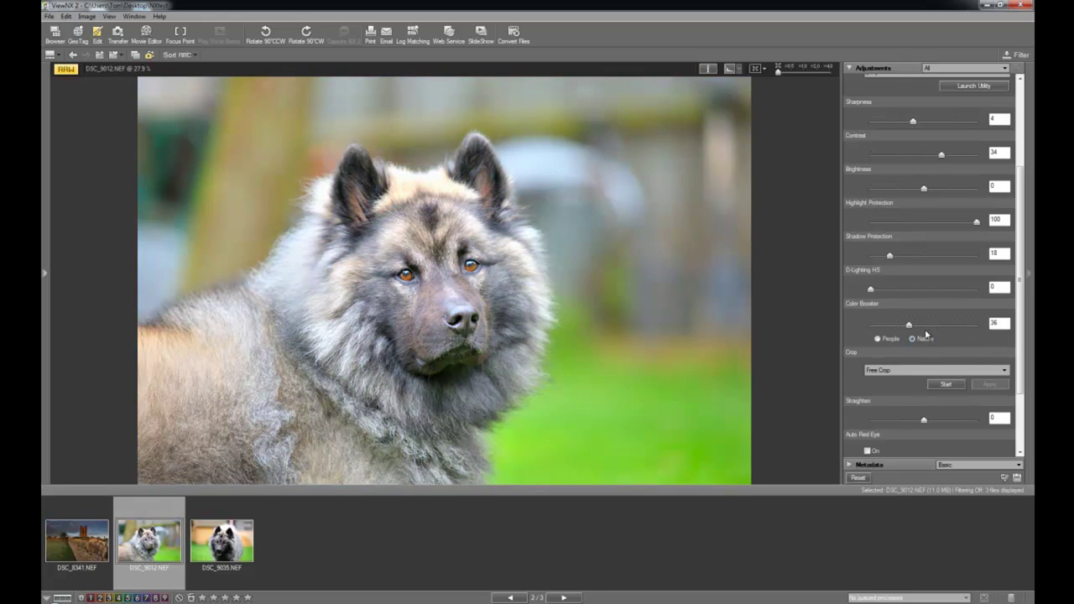
mouse_move(910, 326)
mouse_down()
mouse_move(960, 327)
mouse_move(915, 334)
mouse_up()
click(885, 340)
drag(912, 326, 870, 326)
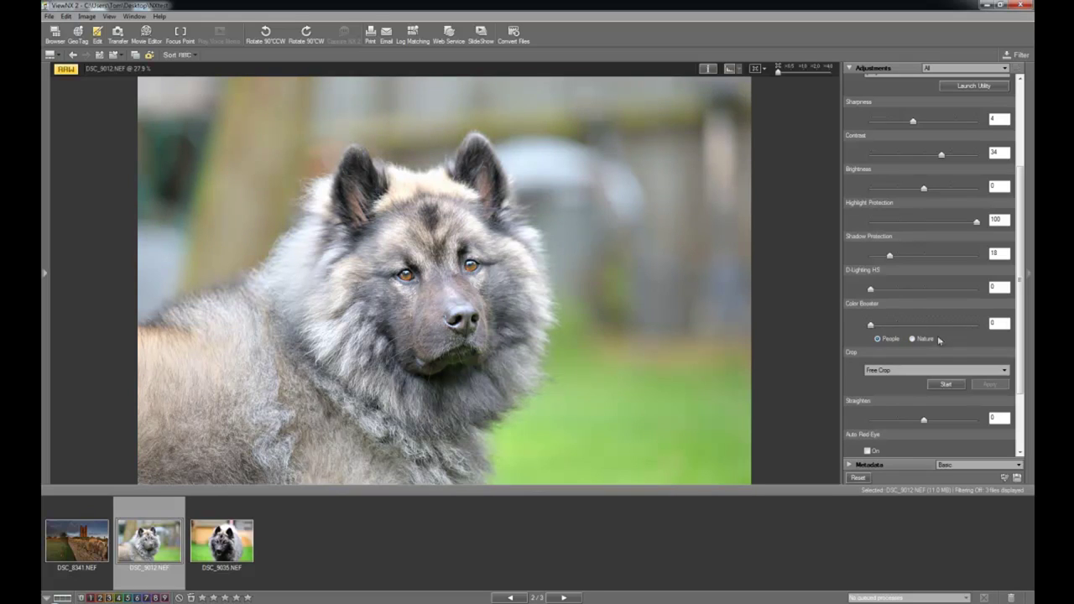
click(914, 339)
drag(872, 326, 903, 330)
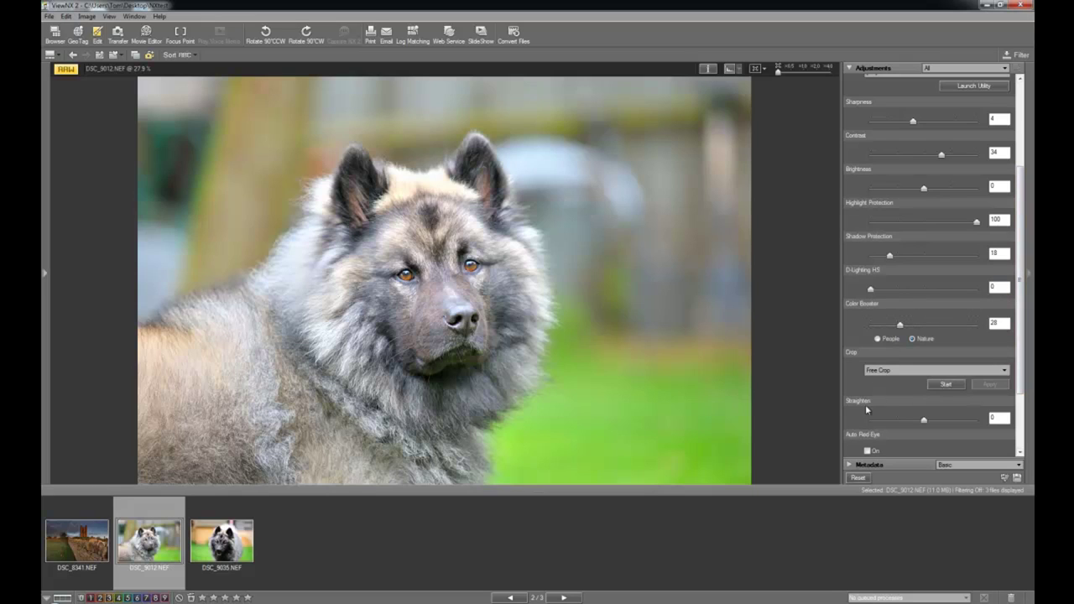
click(910, 373)
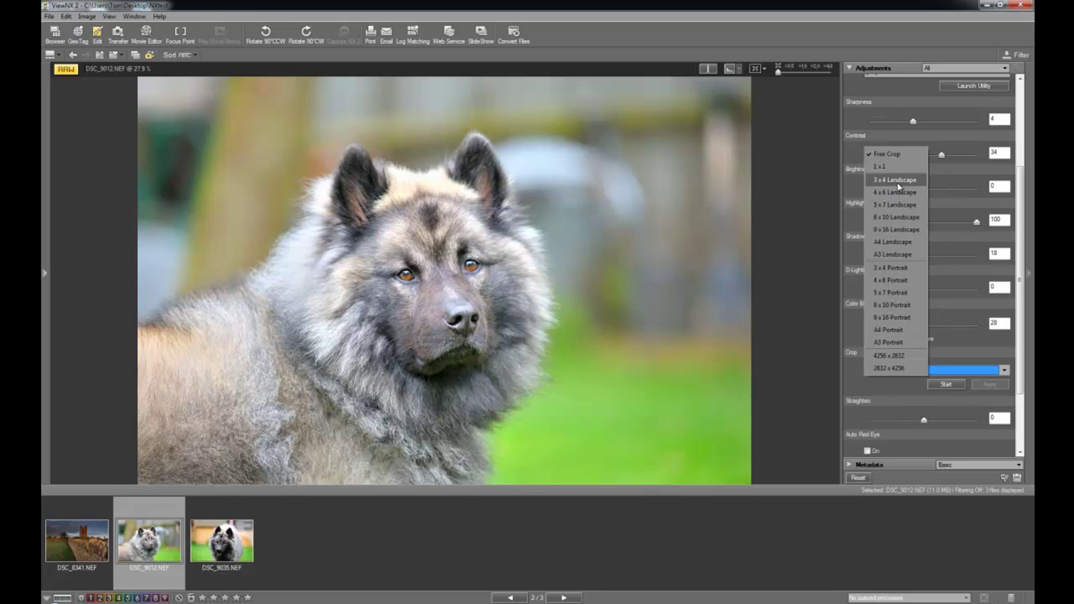
click(947, 349)
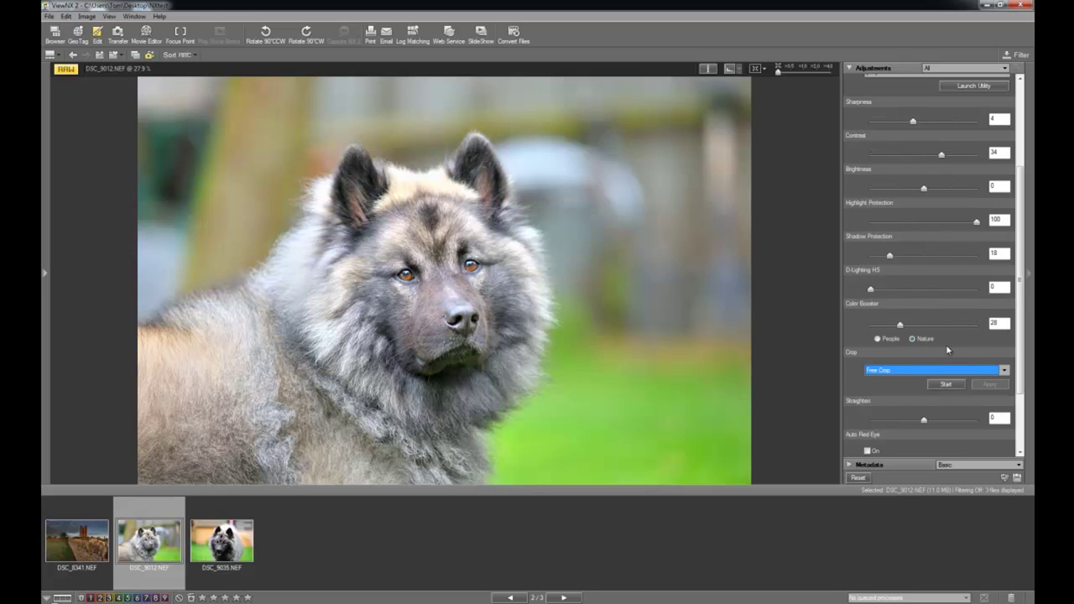
click(926, 424)
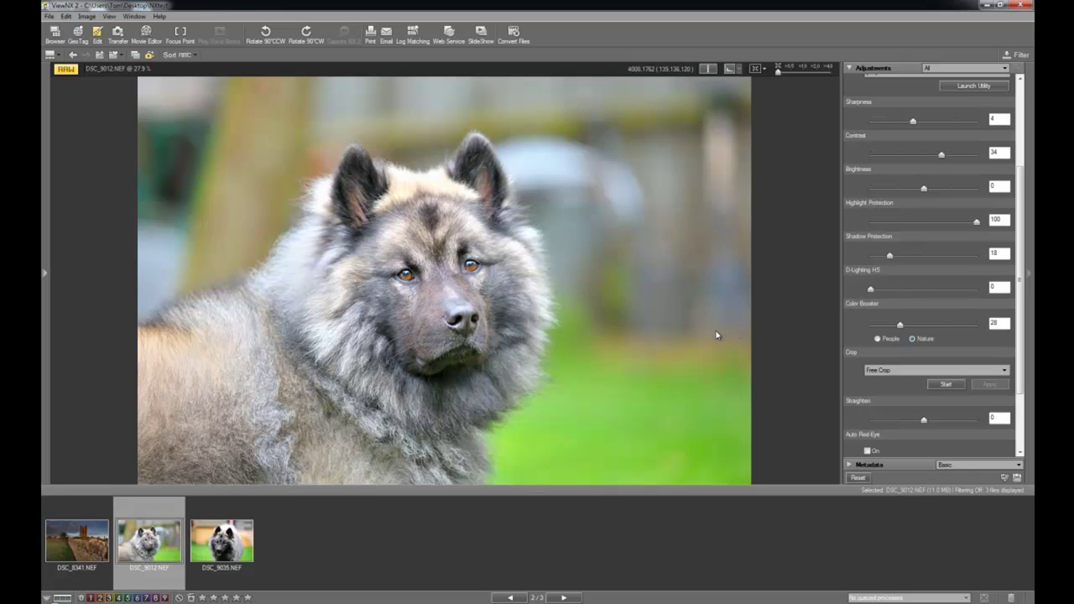
click(927, 421)
key(Left)
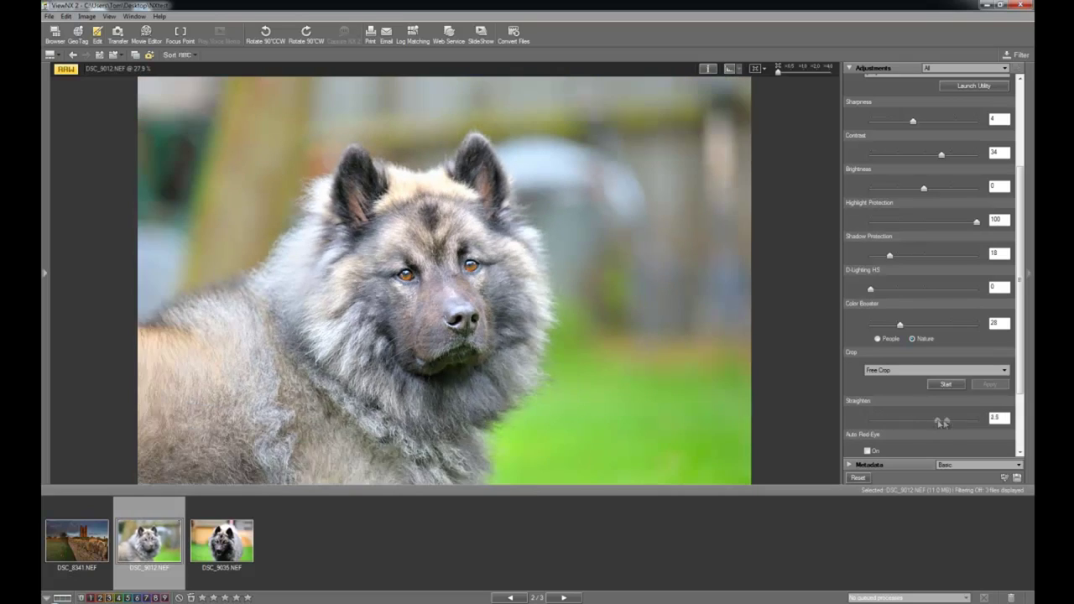
mouse_move(941, 422)
mouse_down()
mouse_move(996, 424)
mouse_move(846, 426)
mouse_move(922, 427)
mouse_up()
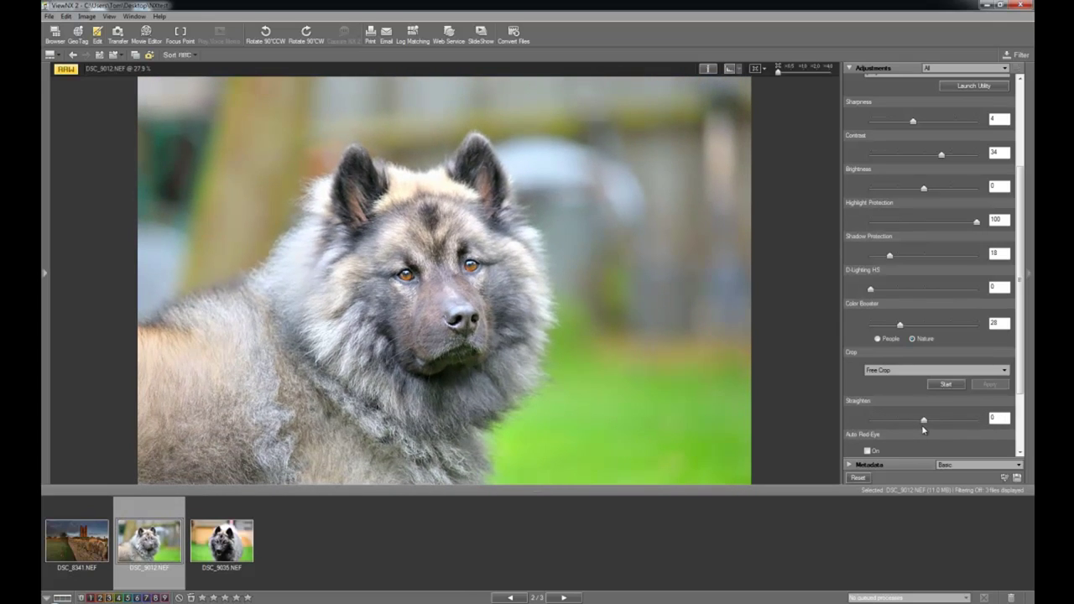
- Toggle Auto Red-Eye on and back off, then enable Axial Color Aberration Auto correction
scroll(1025, 256, down, 3)
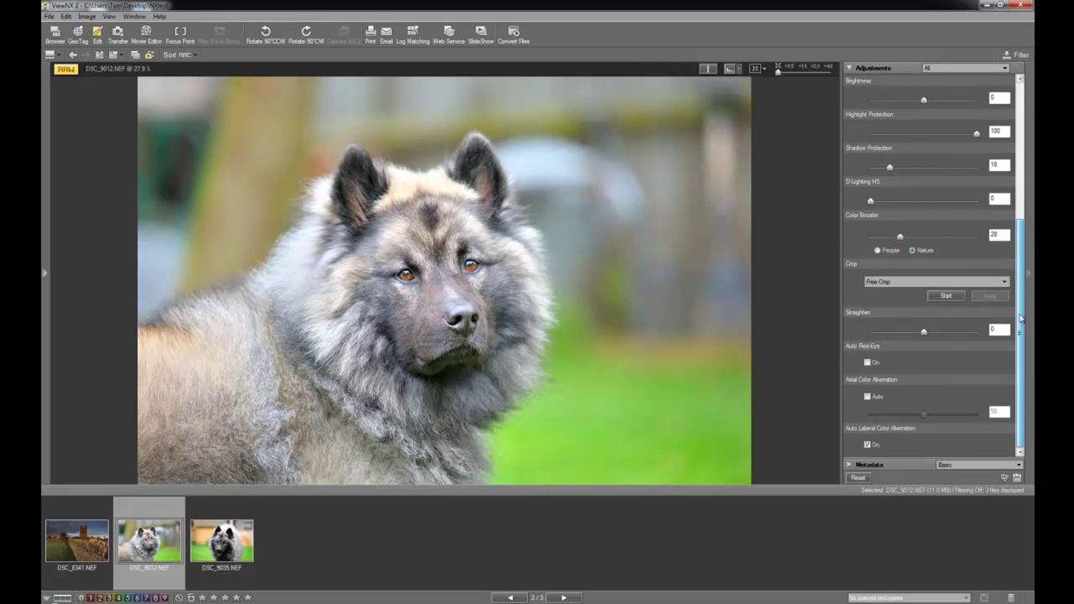
click(868, 363)
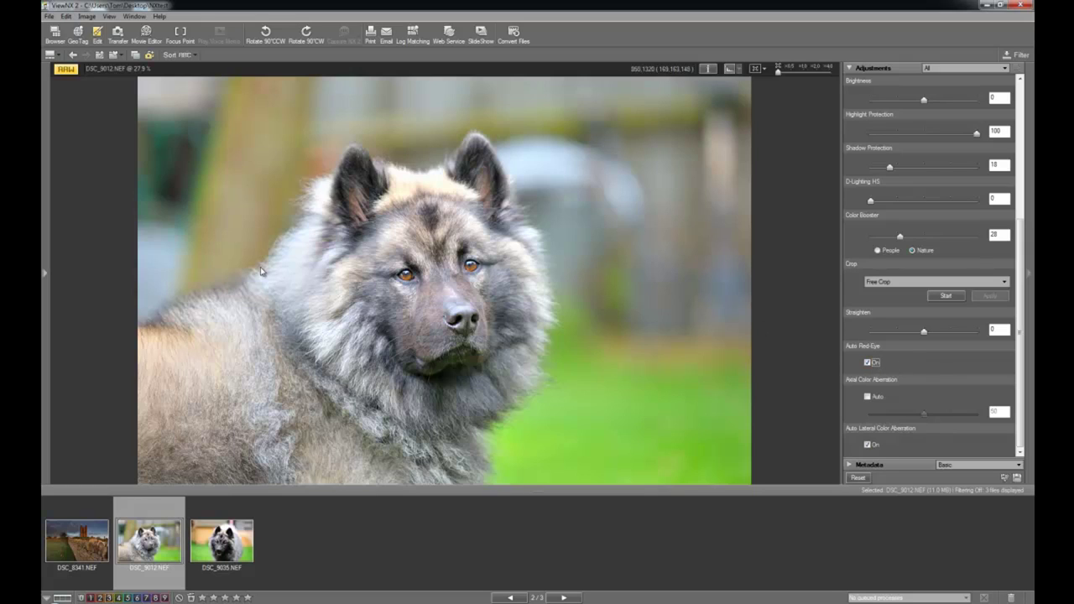
click(868, 363)
click(869, 397)
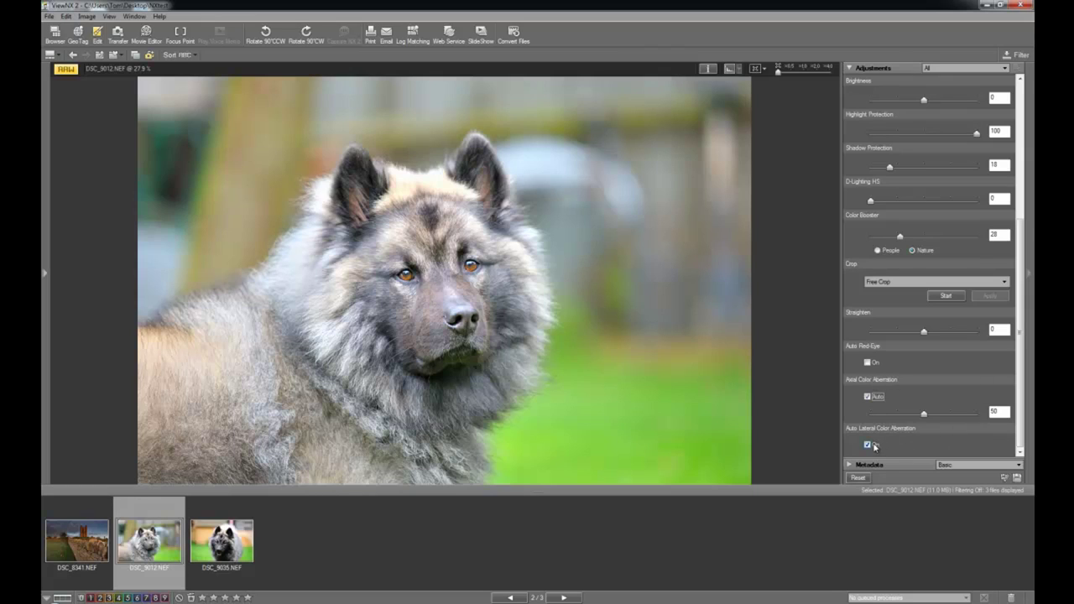
mouse_move(924, 415)
mouse_down()
mouse_move(935, 417)
mouse_move(886, 420)
mouse_move(923, 427)
mouse_move(923, 417)
mouse_up()
scroll(1024, 379, up, 5)
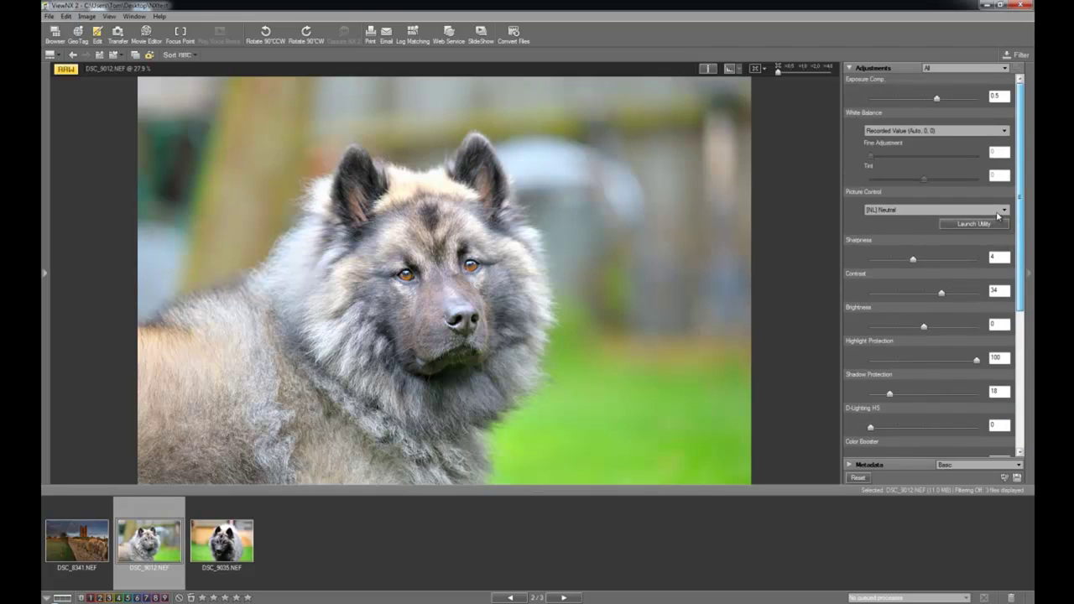
scroll(1019, 379, down, 5)
scroll(999, 420, up, 5)
scroll(999, 387, down, 5)
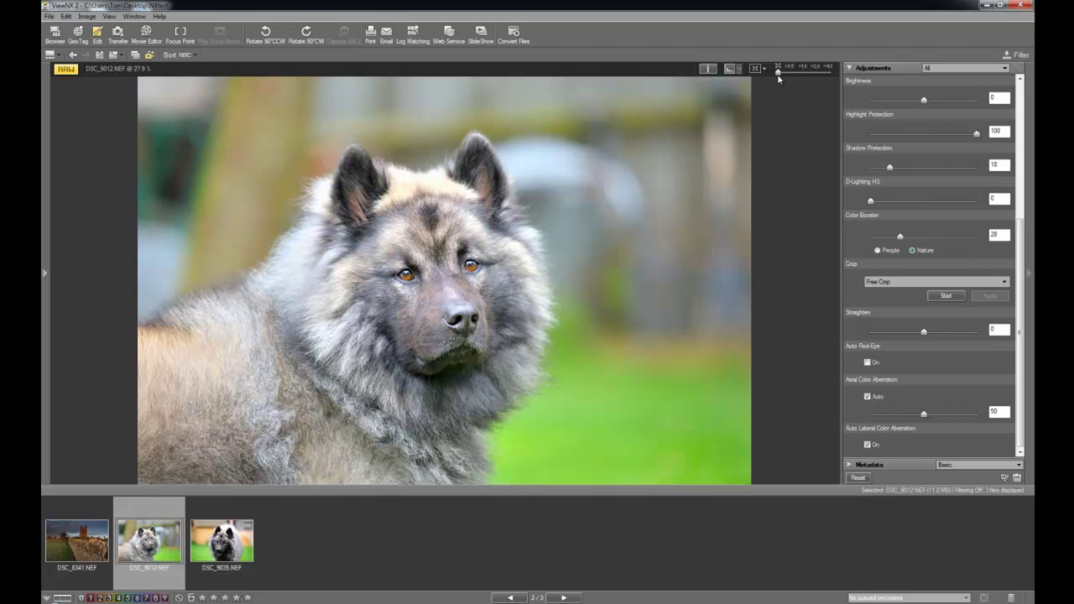
drag(776, 73, 802, 72)
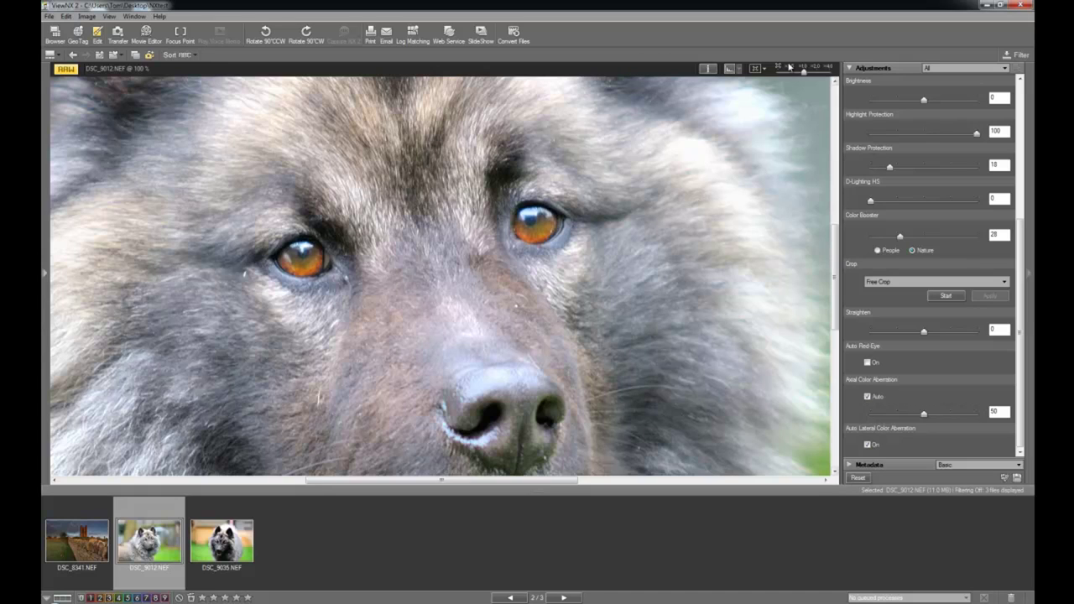
drag(807, 72, 779, 72)
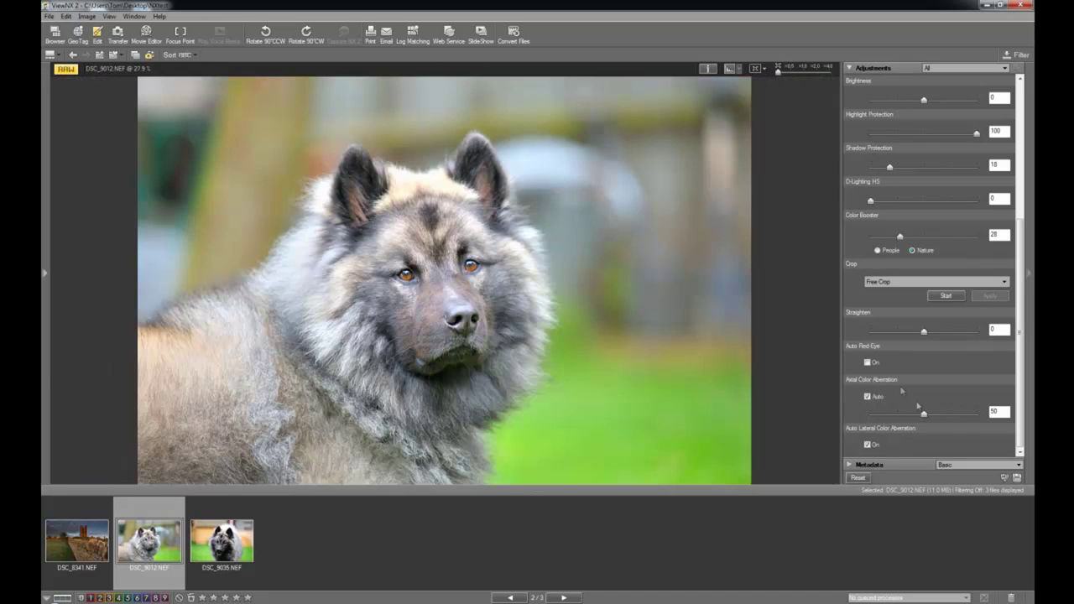
- Expand the Metadata panel, show the All preset, and scroll down to Tags
click(849, 465)
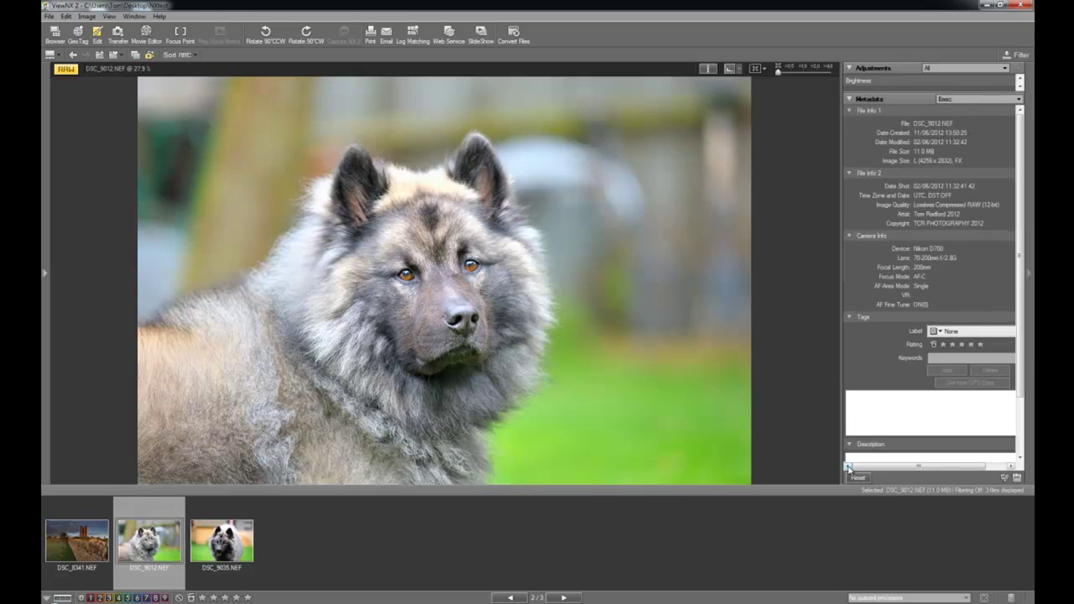
click(966, 100)
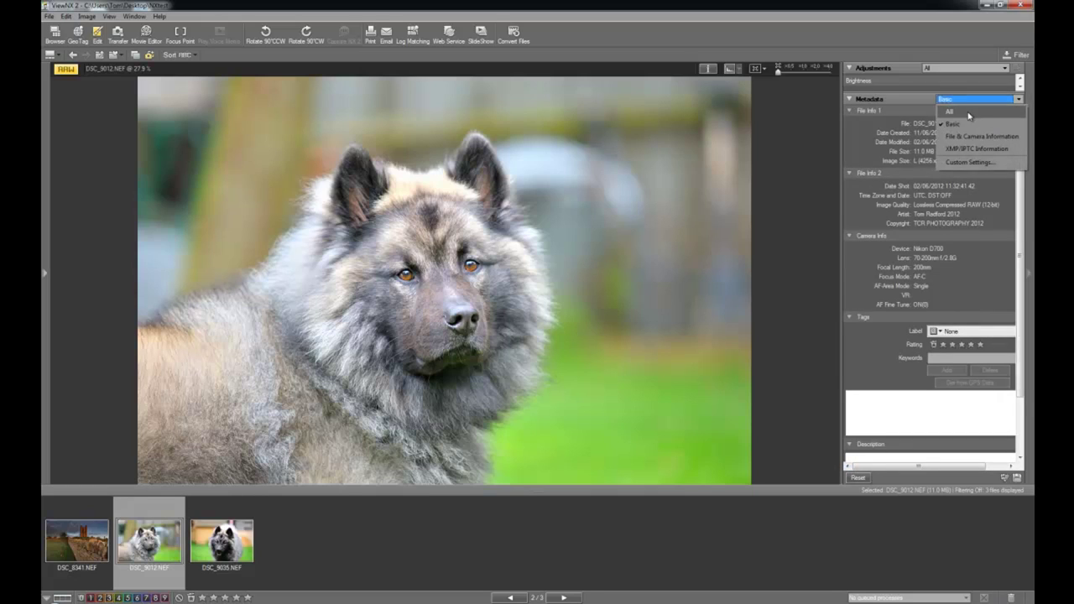
click(971, 117)
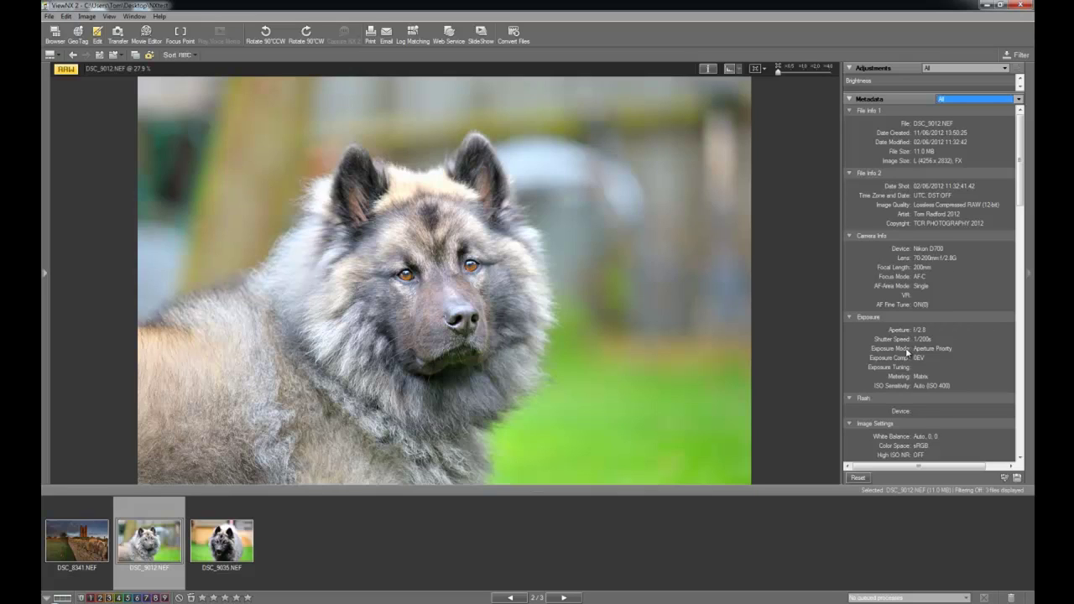
scroll(908, 352, down, 2)
scroll(893, 398, down, 1)
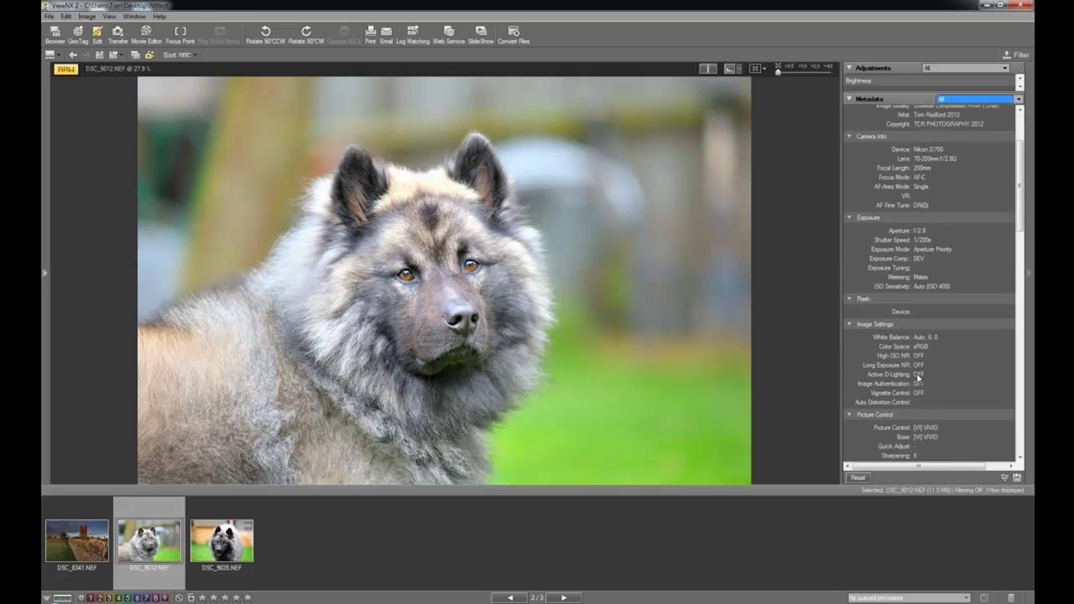
scroll(895, 394, down, 1)
scroll(895, 390, down, 3)
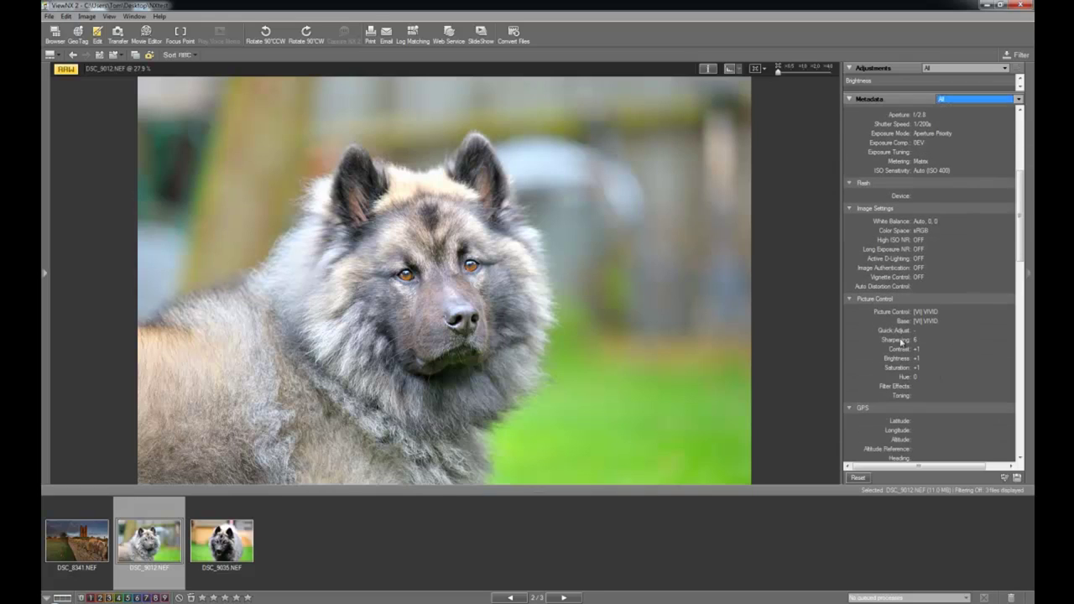
scroll(925, 319, down, 3)
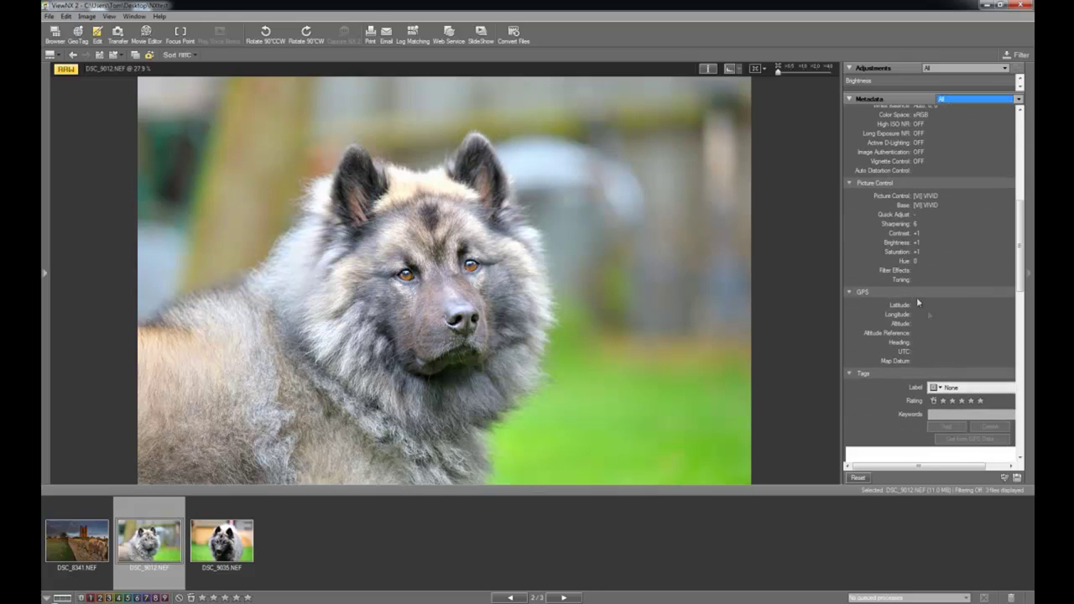
scroll(858, 361, down, 5)
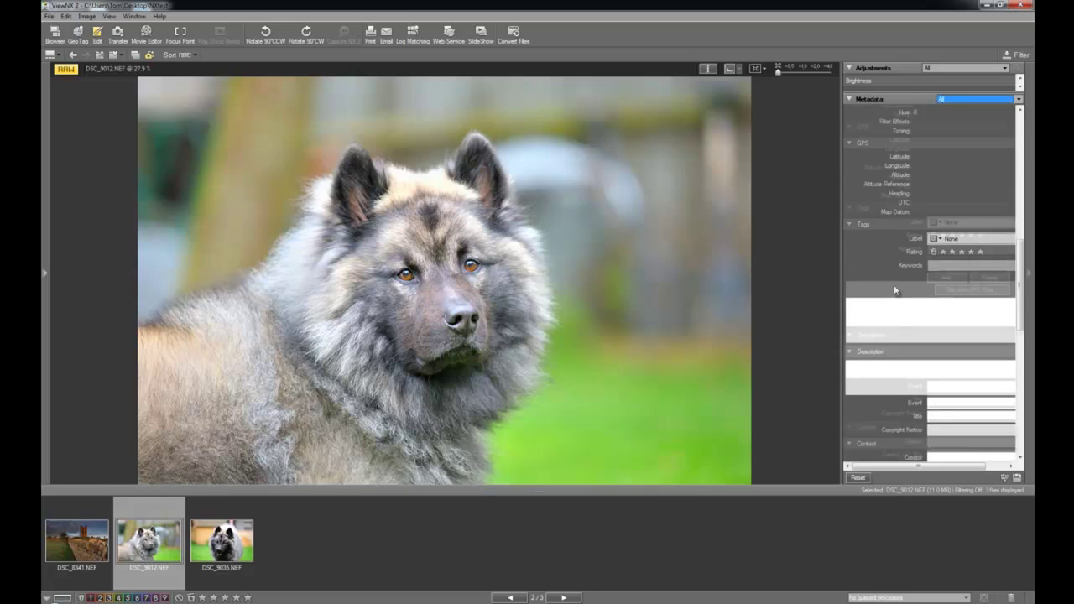
click(959, 208)
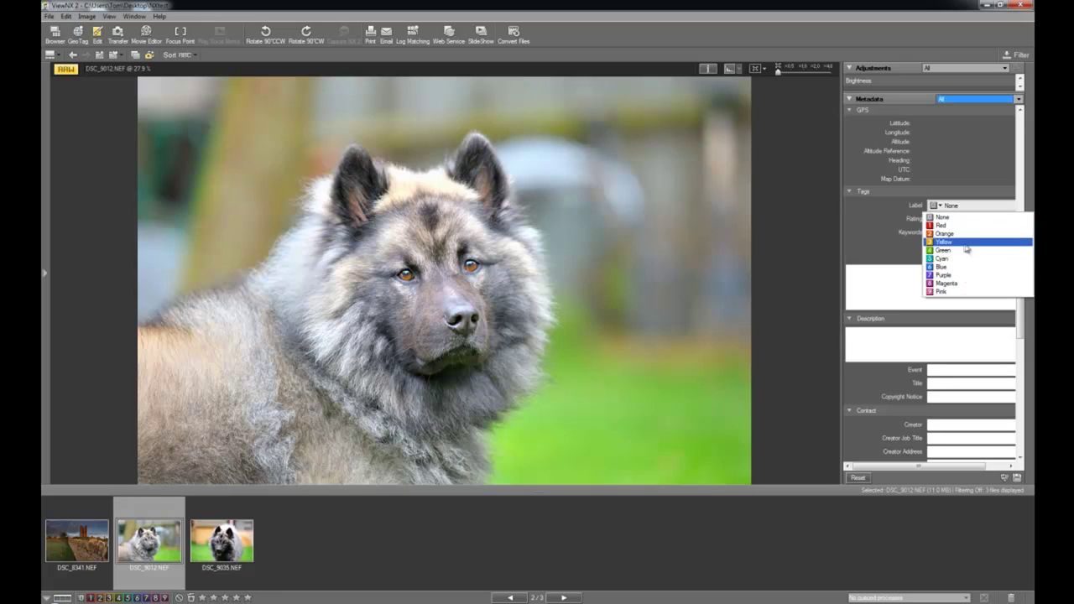
click(859, 227)
click(970, 219)
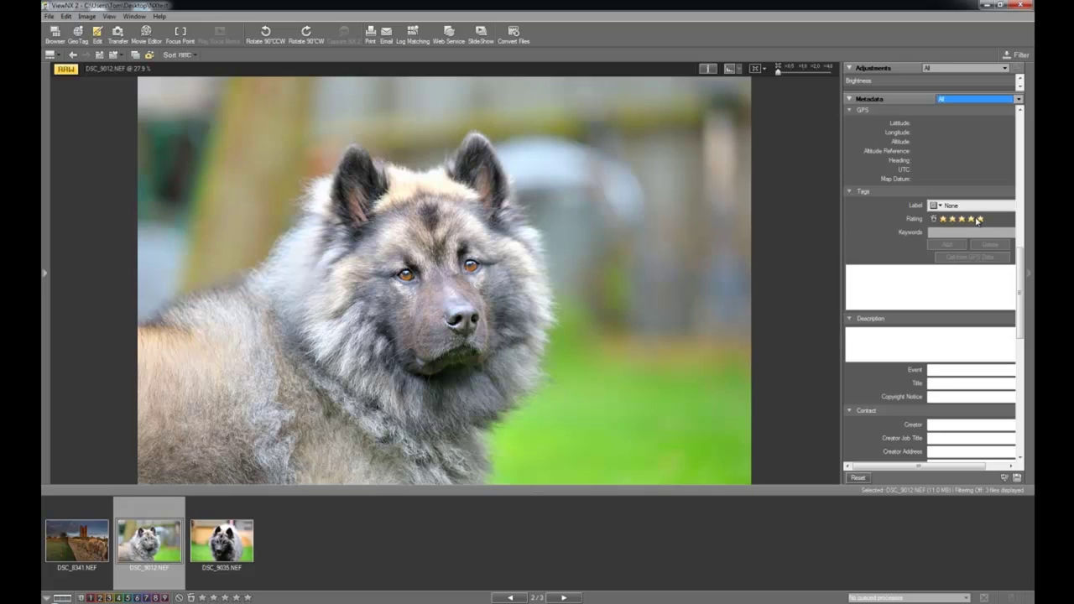
click(980, 219)
click(933, 219)
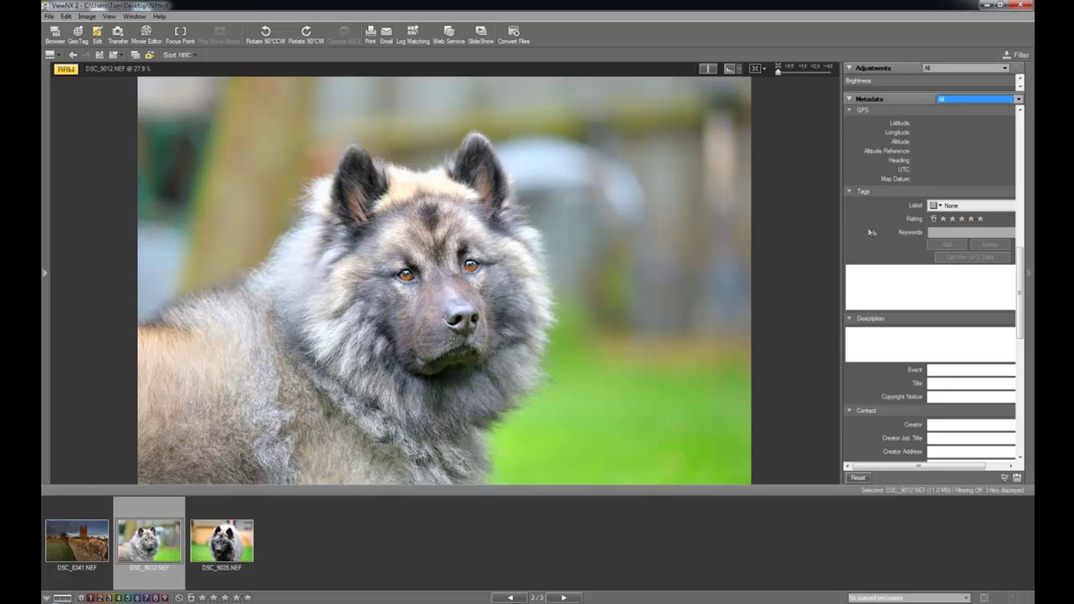
click(945, 231)
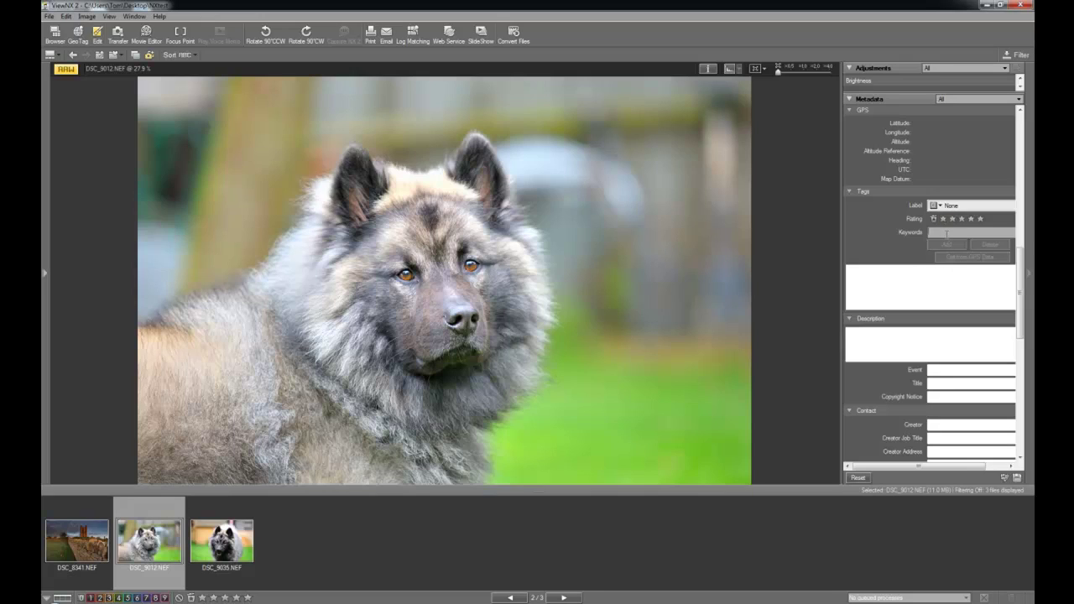
- Add the keywords 'dog, sebbe, garden' to DSC_9012.NEF's keyword list
text(dog, sebbe, garden)
click(945, 244)
click(905, 287)
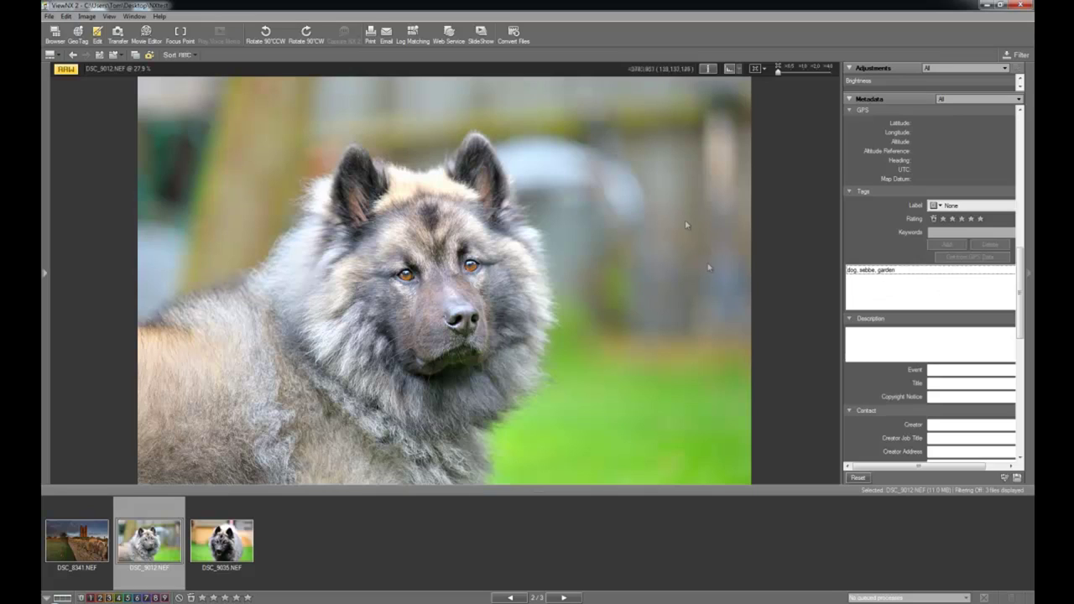
- Enter the description 'Dog in garden' and confirm it with Tab
click(911, 347)
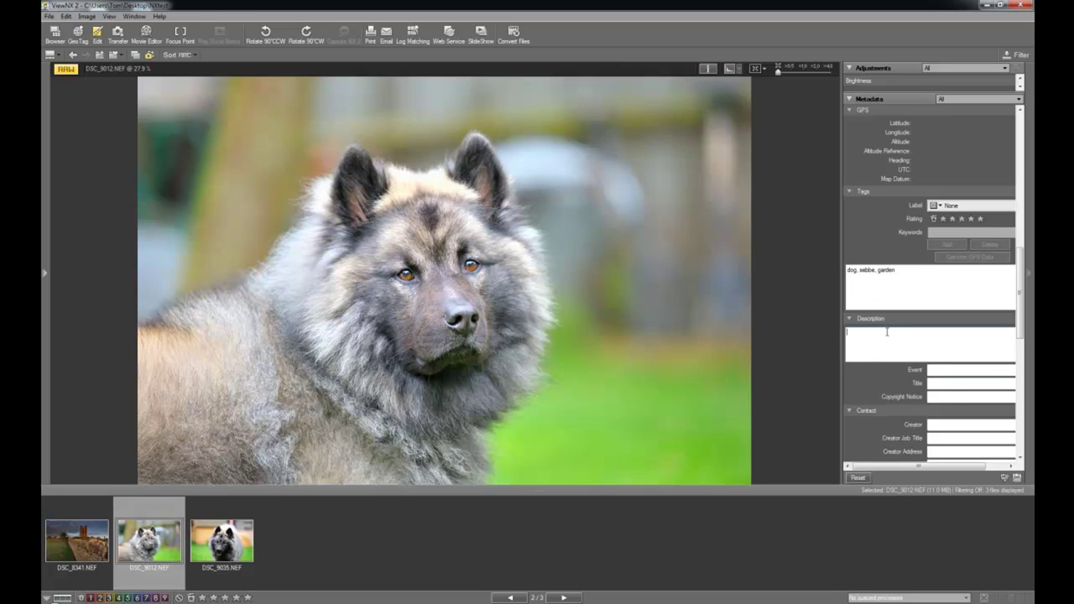
scroll(910, 331, down, 1)
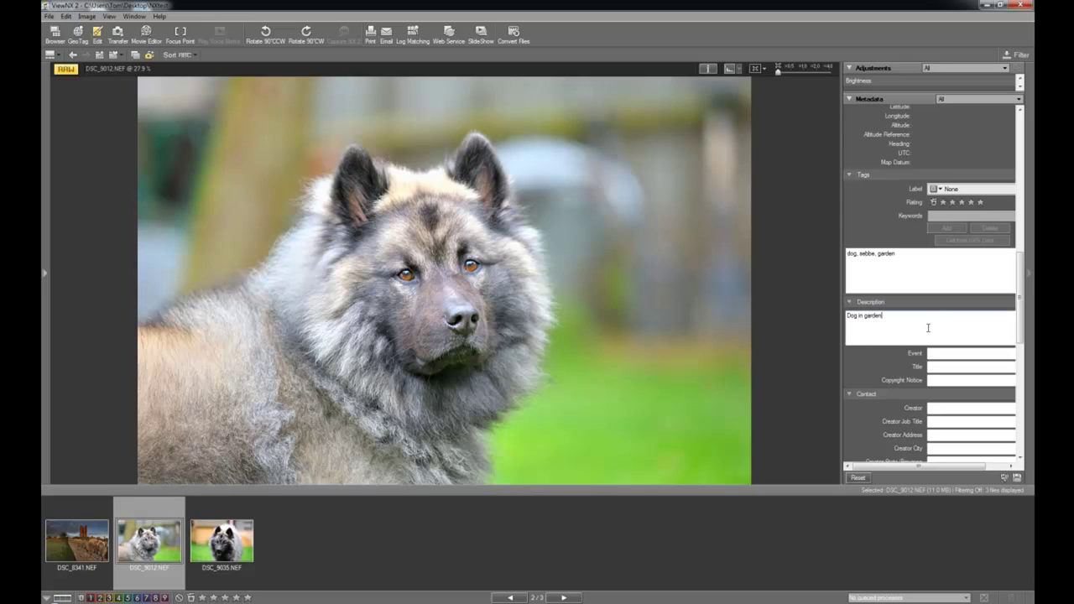
scroll(967, 349, down, 2)
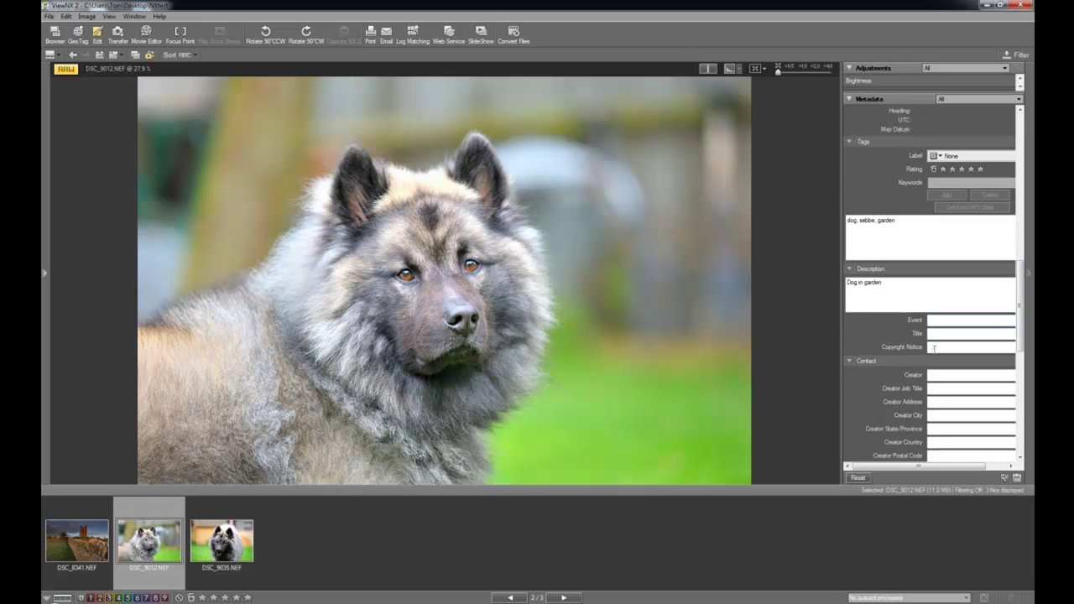
scroll(944, 338, down, 2)
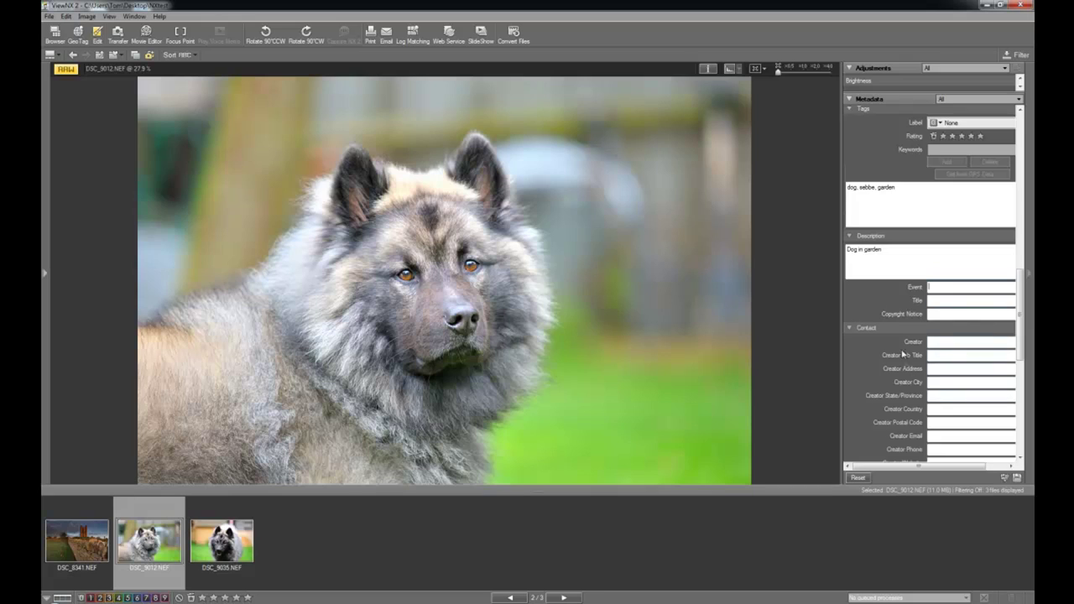
scroll(902, 353, down, 4)
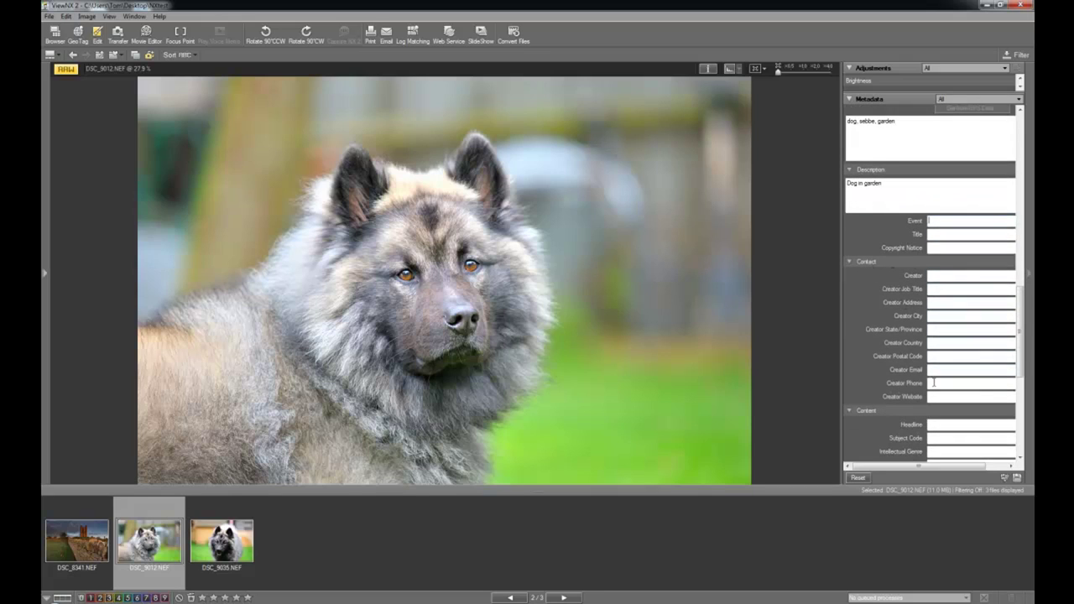
scroll(952, 361, down, 7)
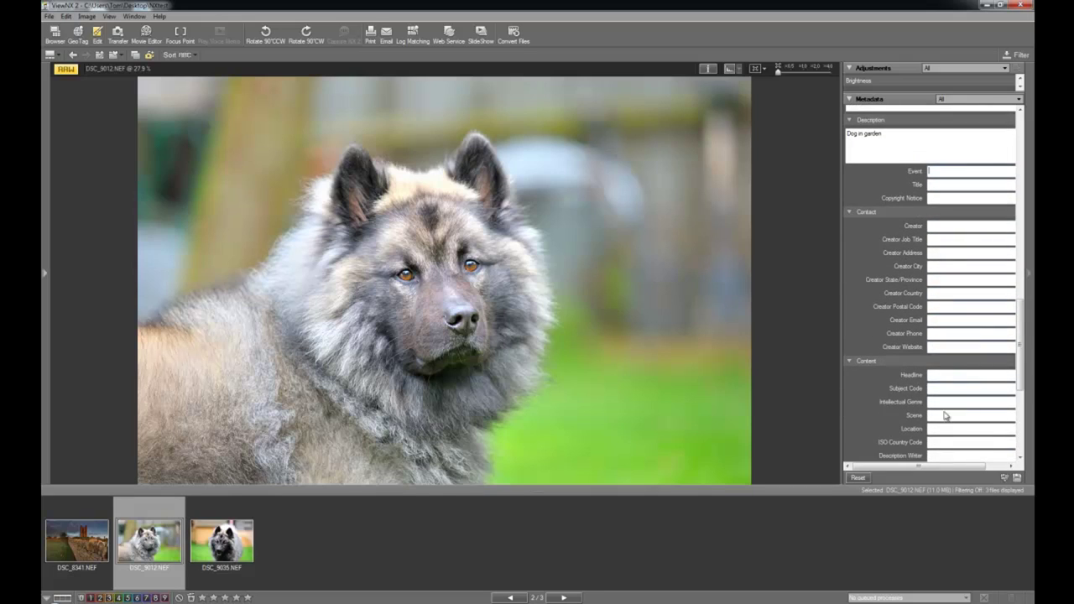
scroll(949, 386, down, 3)
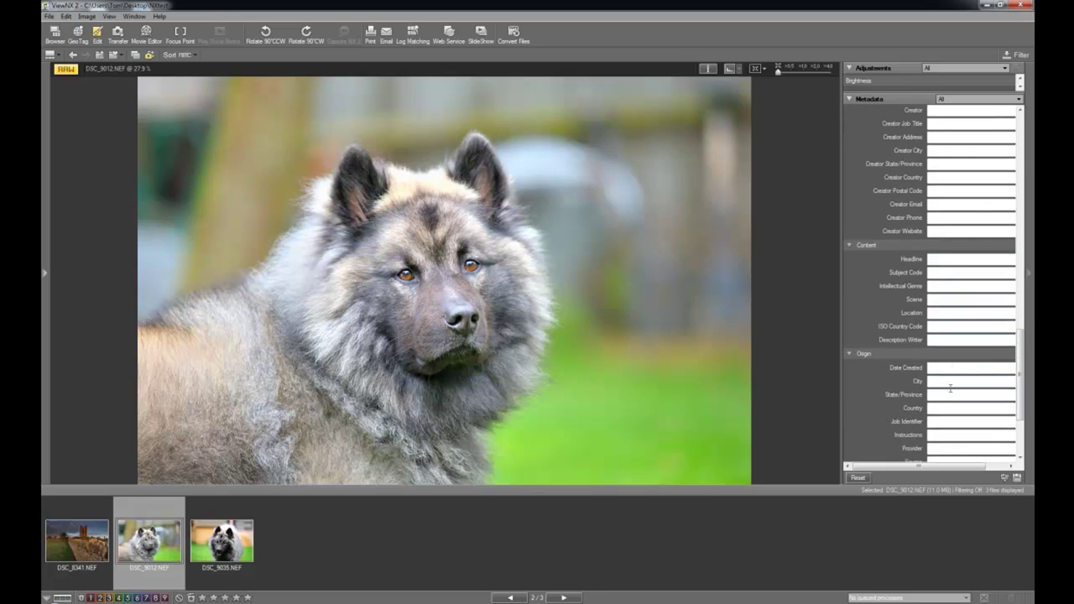
scroll(947, 244, up, 7)
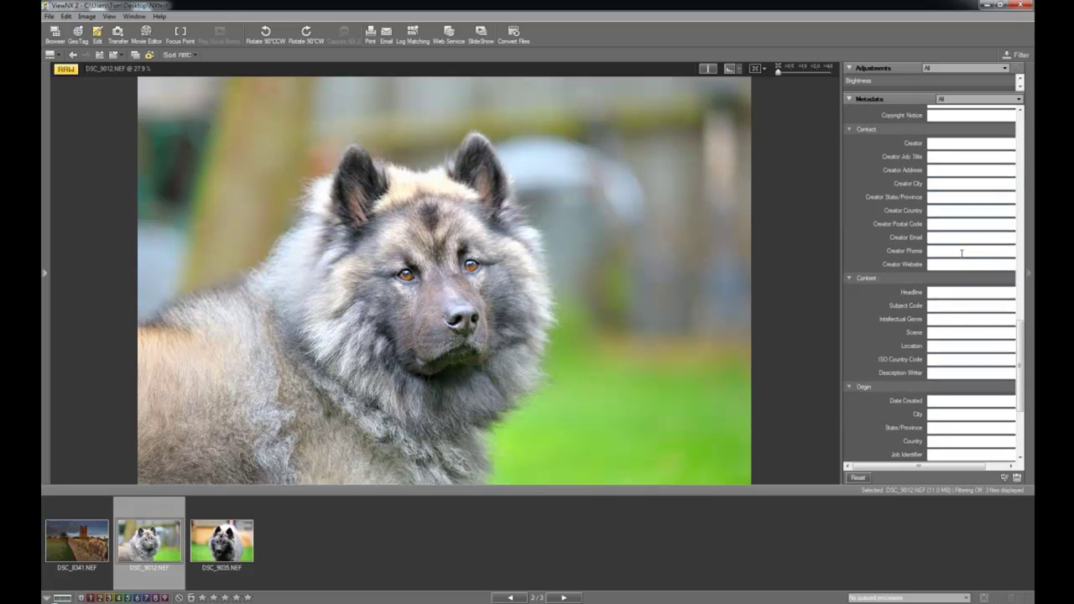
key(Tab)
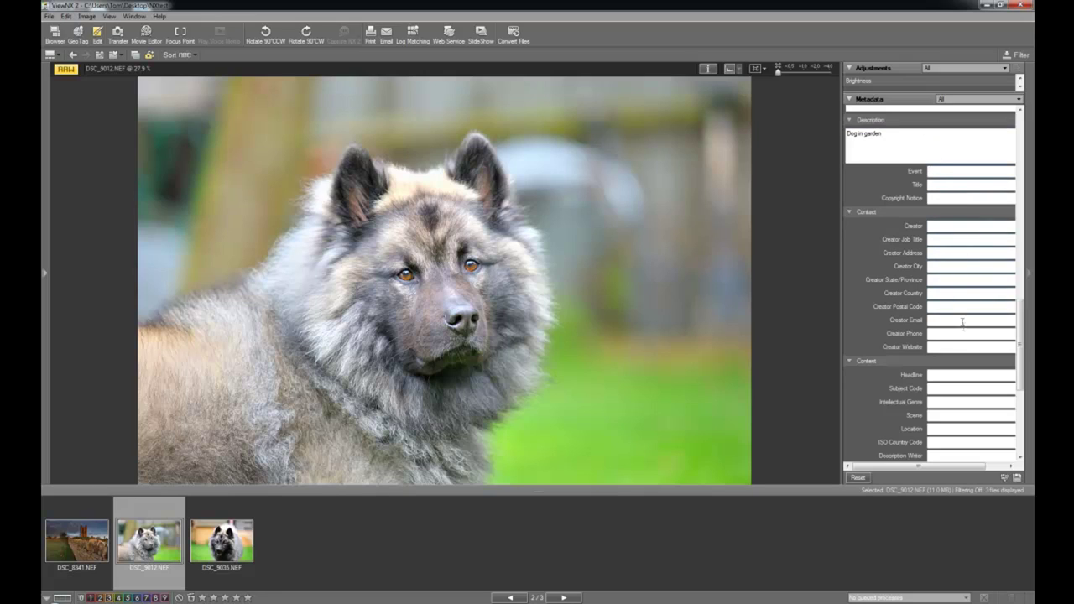
- Scroll through the Contact, Content, Origin and Categories fields, which remain empty
scroll(964, 285, down, 1)
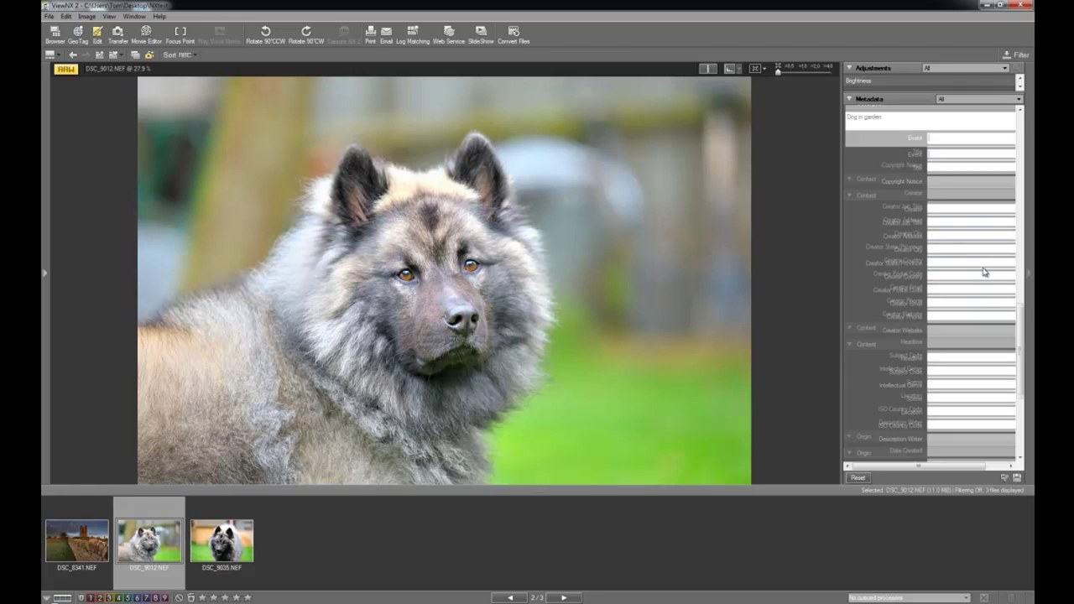
scroll(983, 267, down, 5)
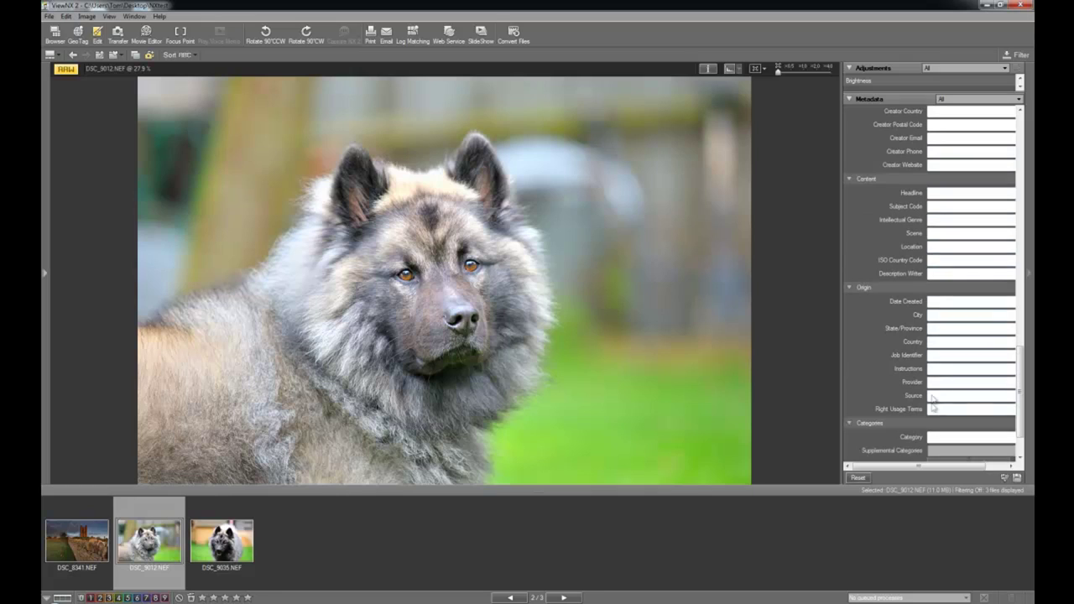
scroll(960, 273, down, 3)
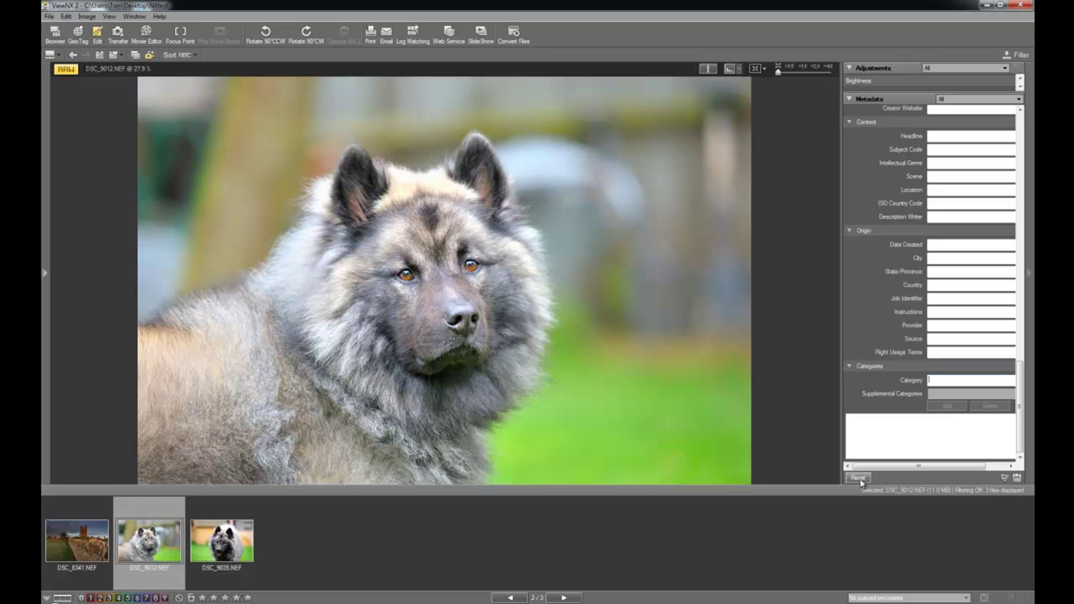
- Scroll the Metadata panel back to the top to show File Info 1 and Camera Info
drag(1020, 395, 1020, 159)
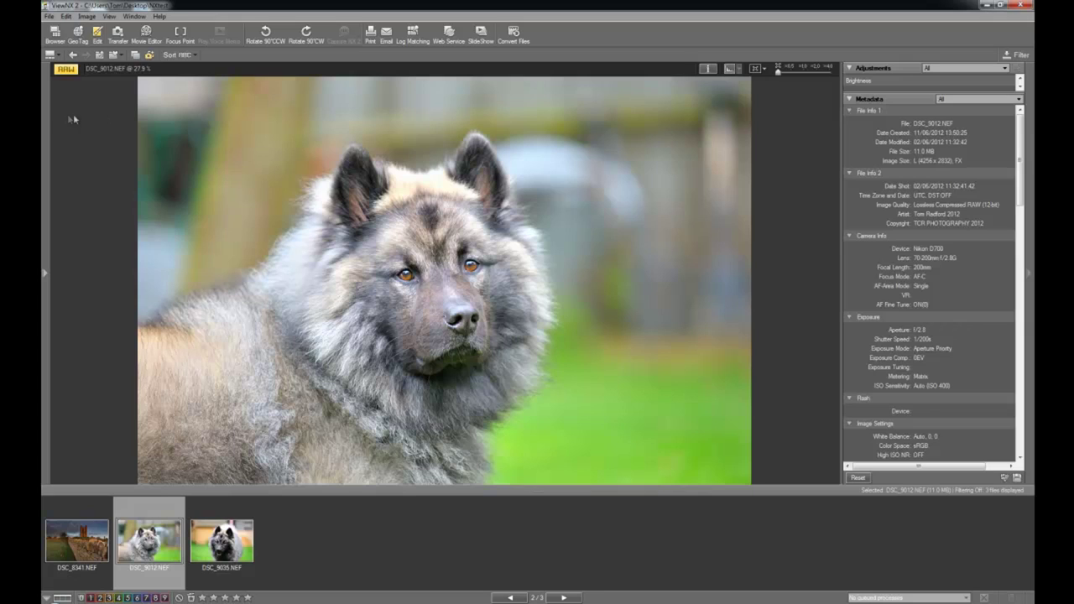
click(66, 16)
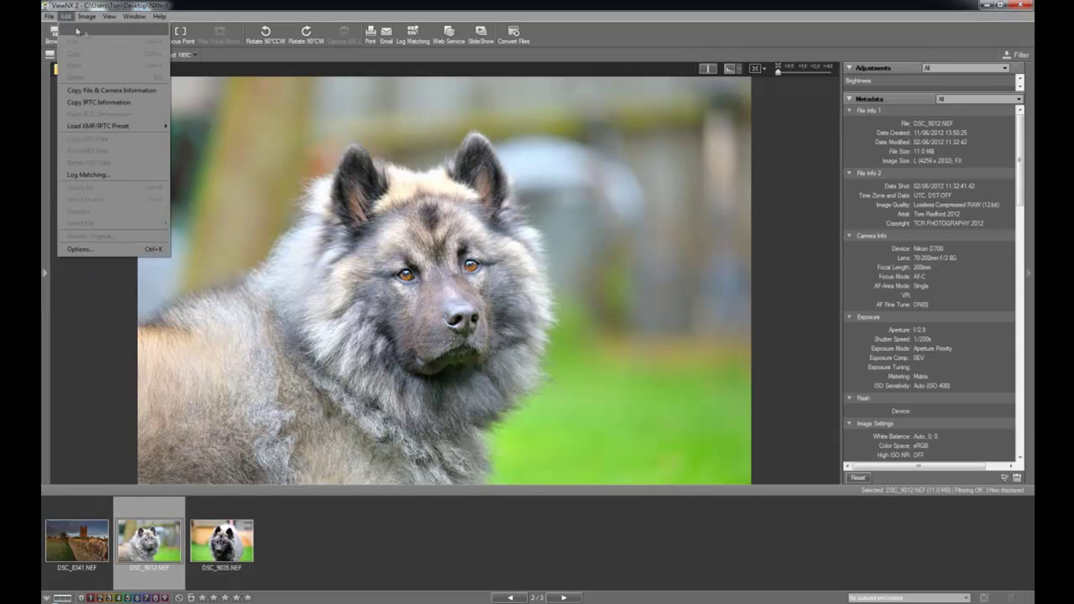
mouse_move(49, 18)
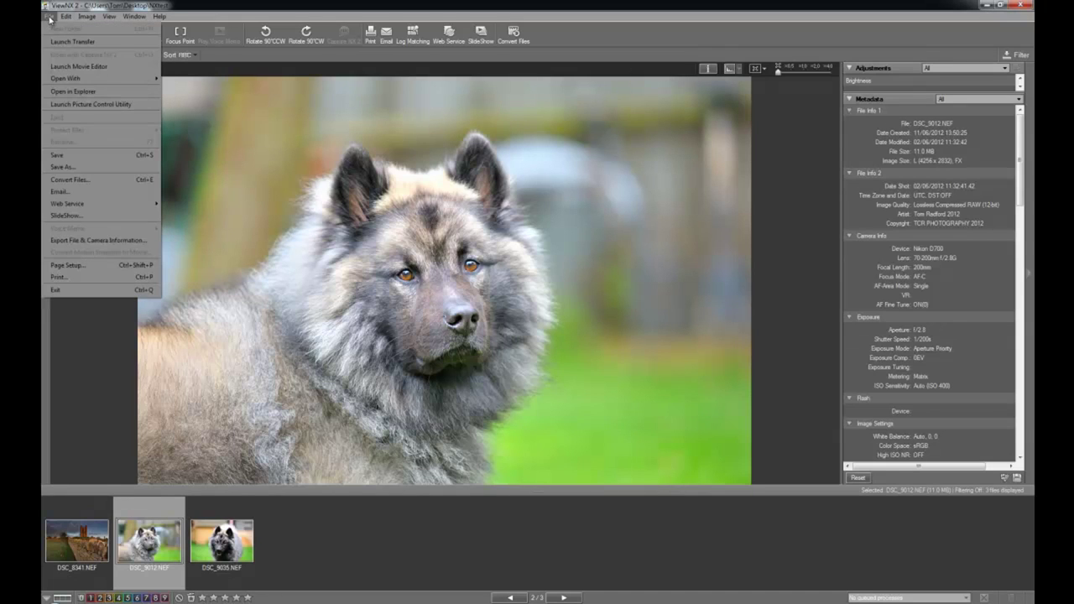
click(78, 166)
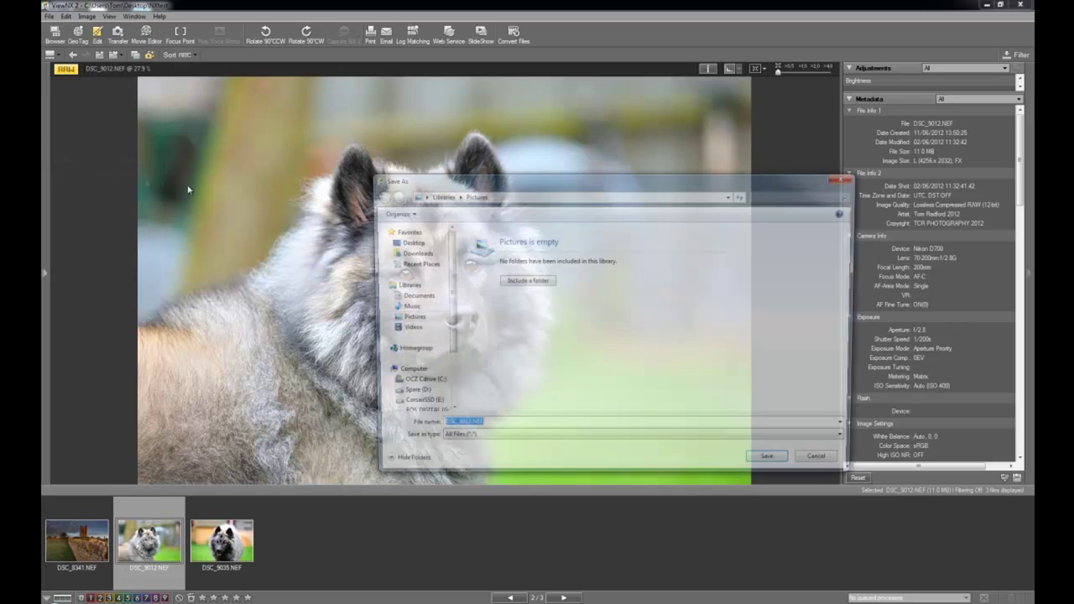
click(468, 442)
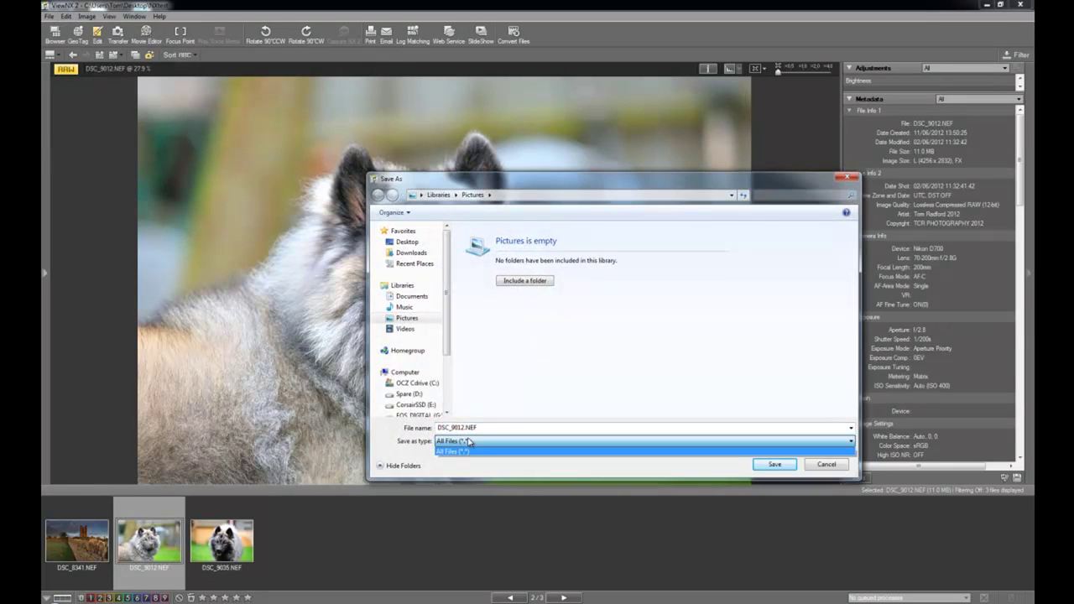
click(471, 442)
click(472, 443)
click(498, 443)
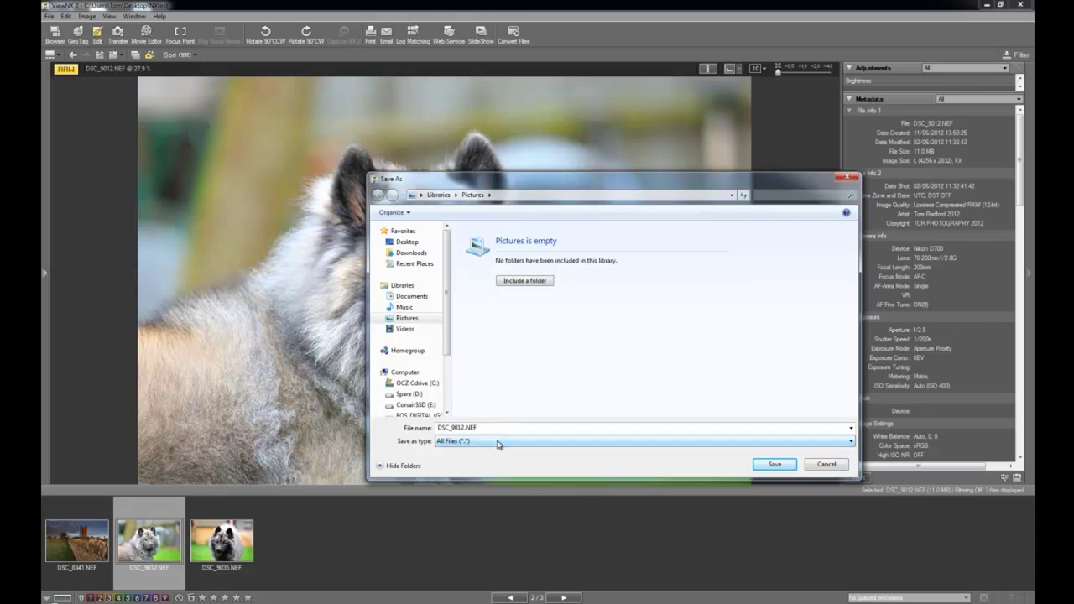
click(497, 443)
click(495, 451)
- Dismiss the save window, then save DSC_9012.NEF's pending edits when starting Convert Files
click(826, 463)
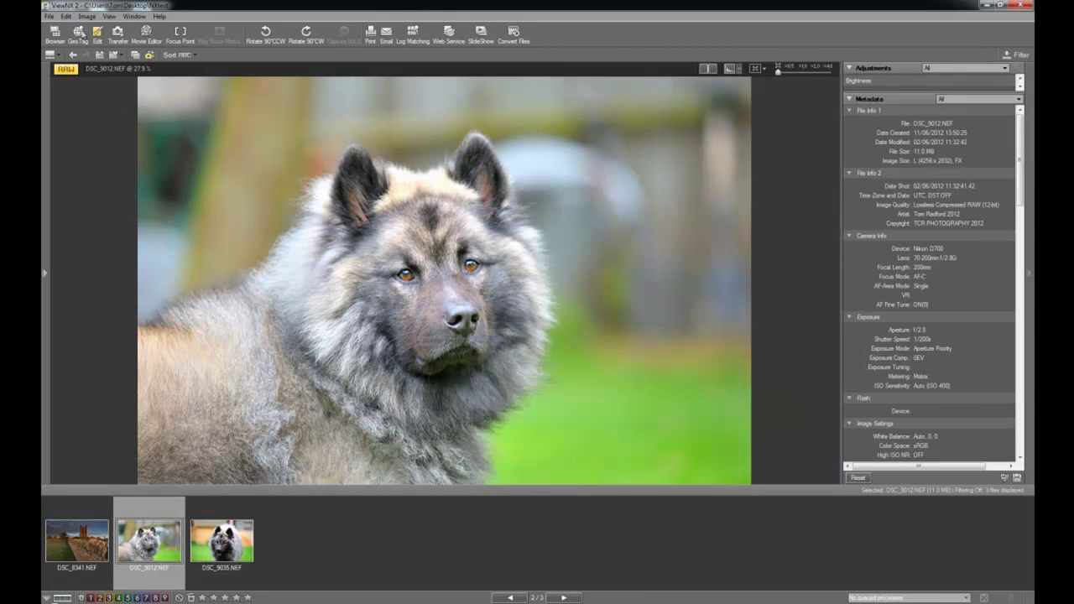
click(515, 33)
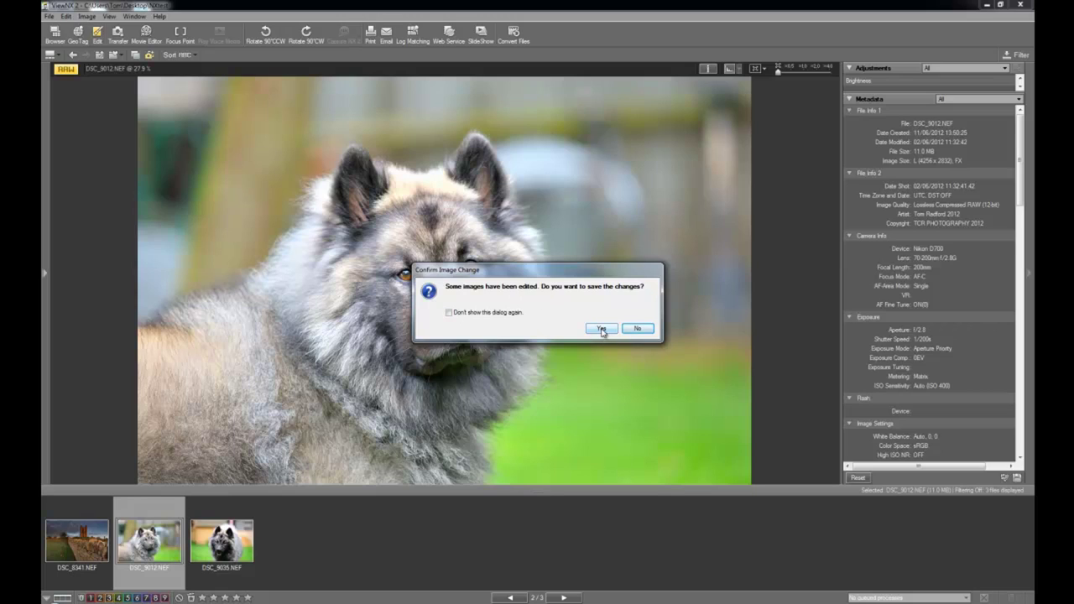
click(601, 329)
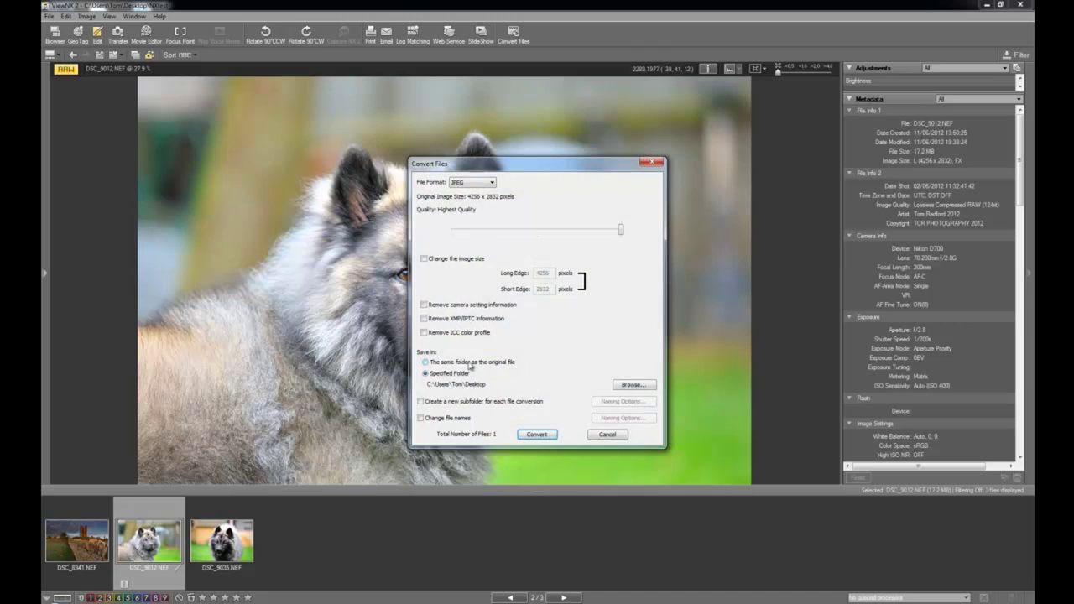
- Convert the photo to a full-size, highest-quality JPEG, DSC_9012.JPG, on the Desktop
click(485, 183)
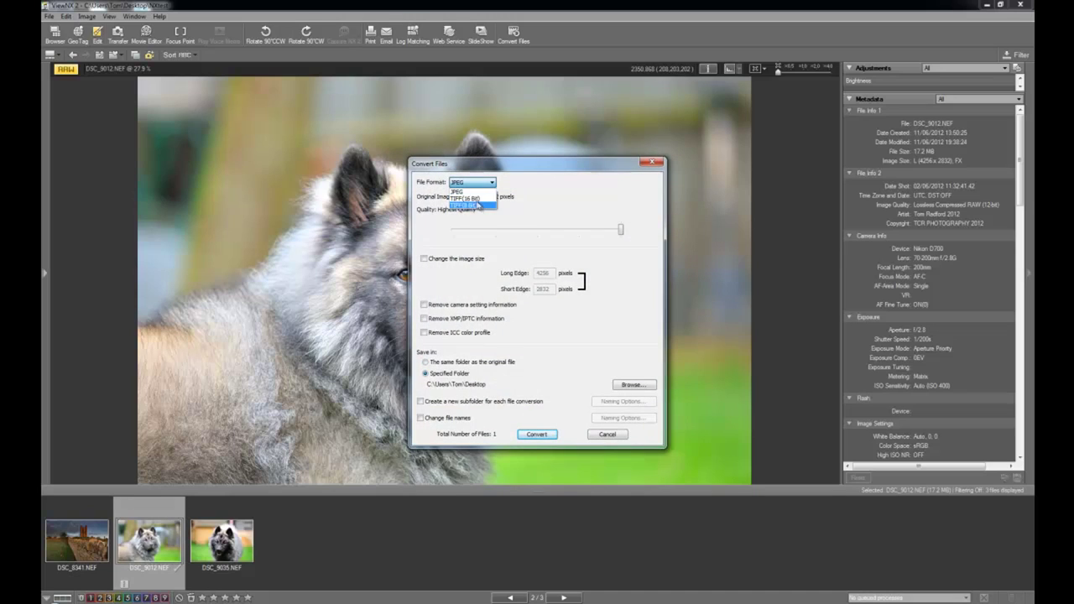
click(474, 192)
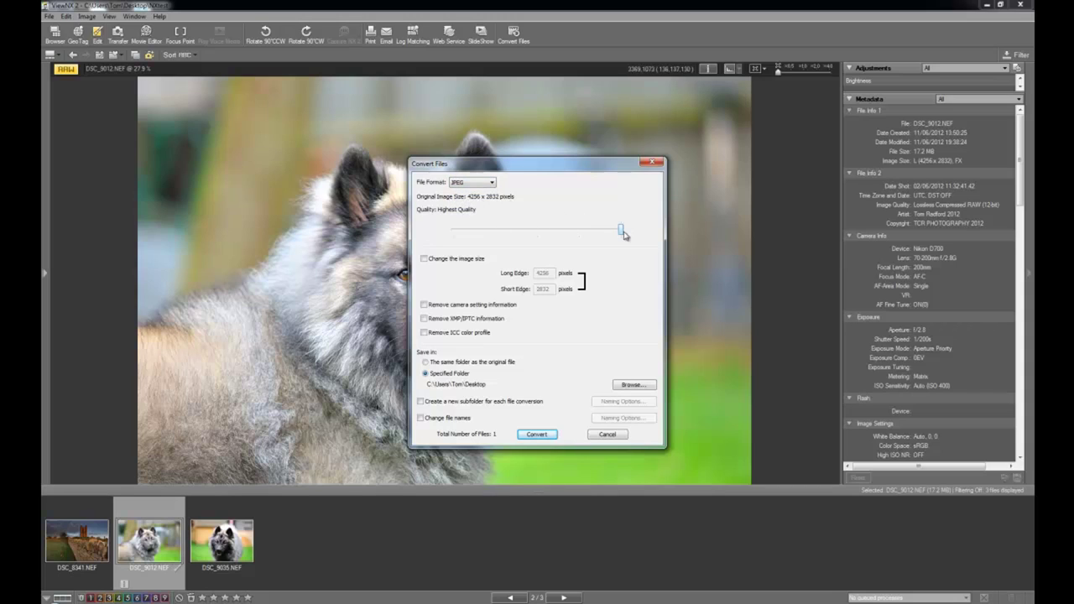
mouse_move(621, 230)
mouse_down()
mouse_move(449, 231)
mouse_move(620, 231)
mouse_up()
click(537, 434)
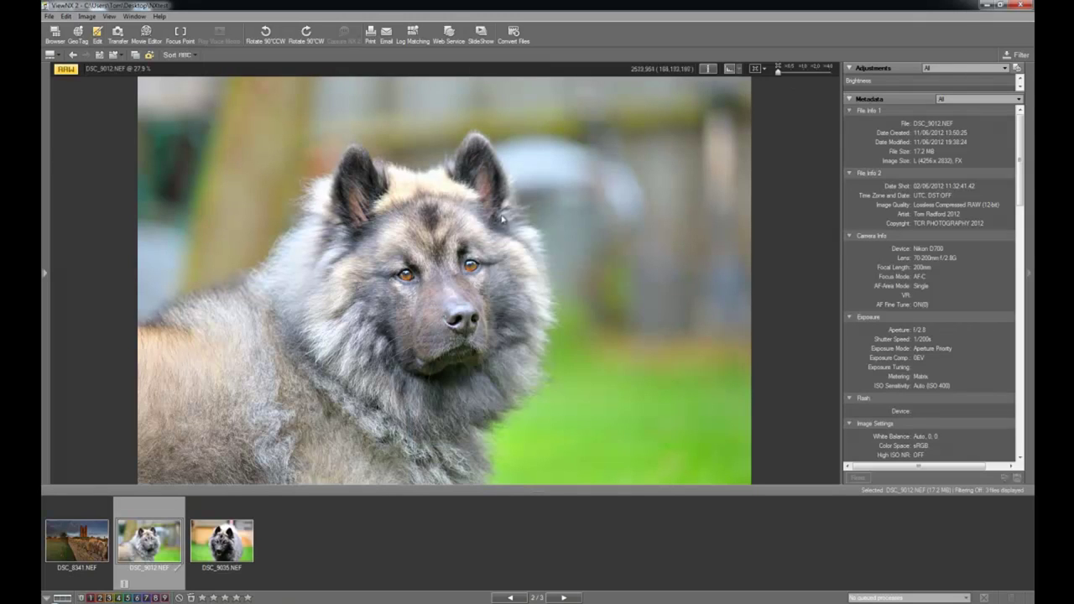
- Minimize ViewNX 2, move the DSC_9012 JPEG to mid-desktop, and open it in Preview
click(1000, 4)
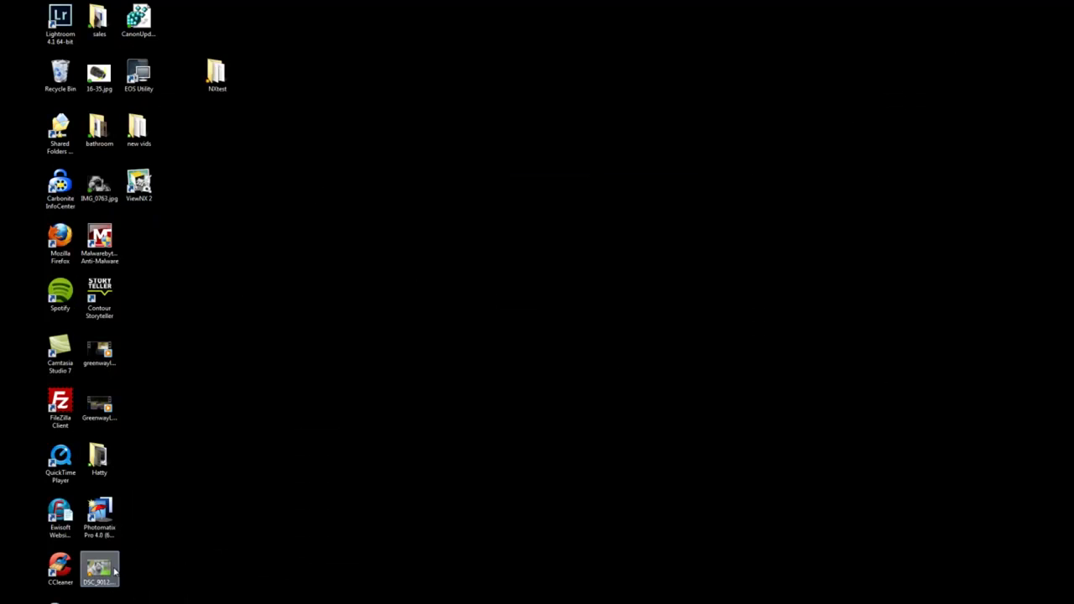
drag(118, 570, 470, 295)
right_click(454, 297)
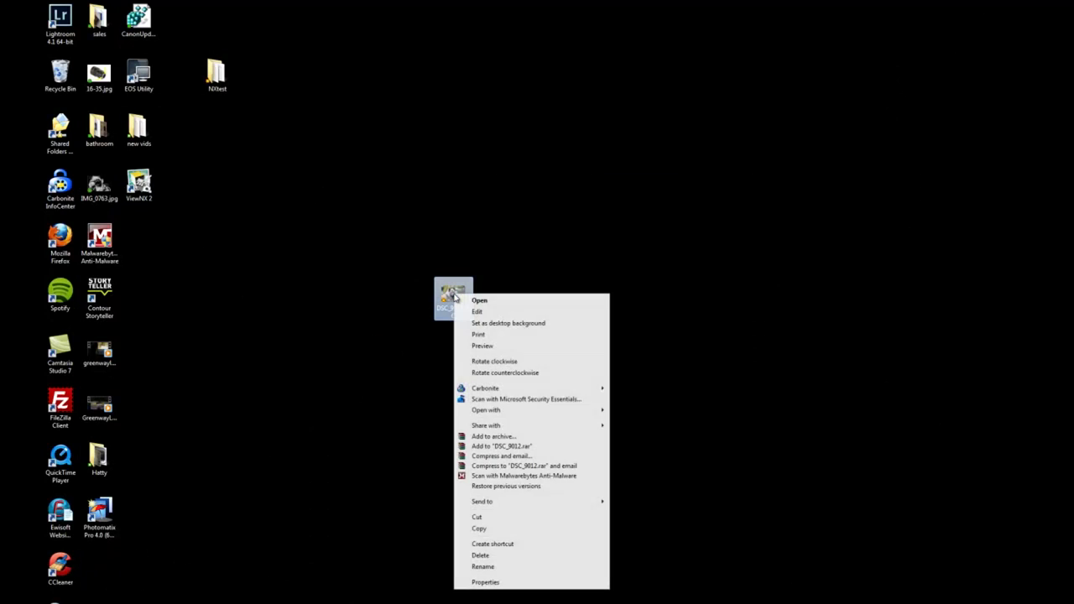
click(505, 349)
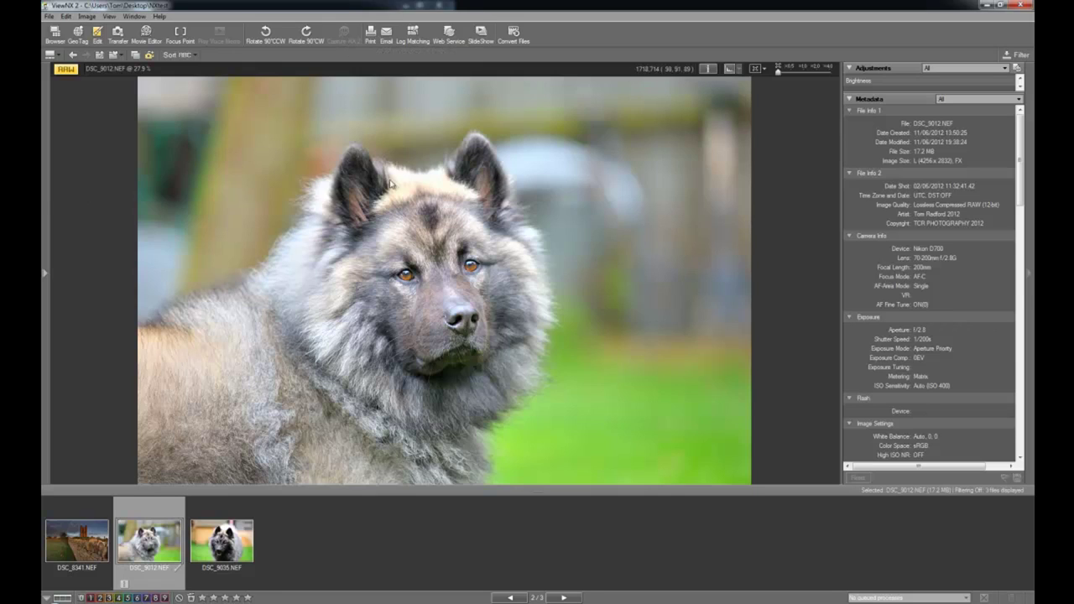
scroll(231, 350, down, 10)
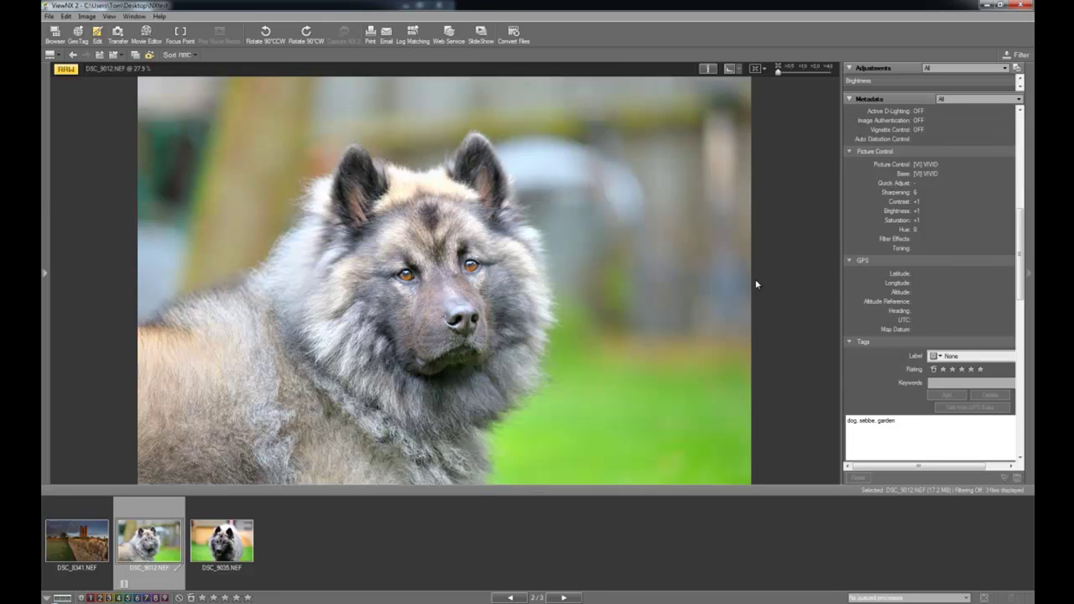